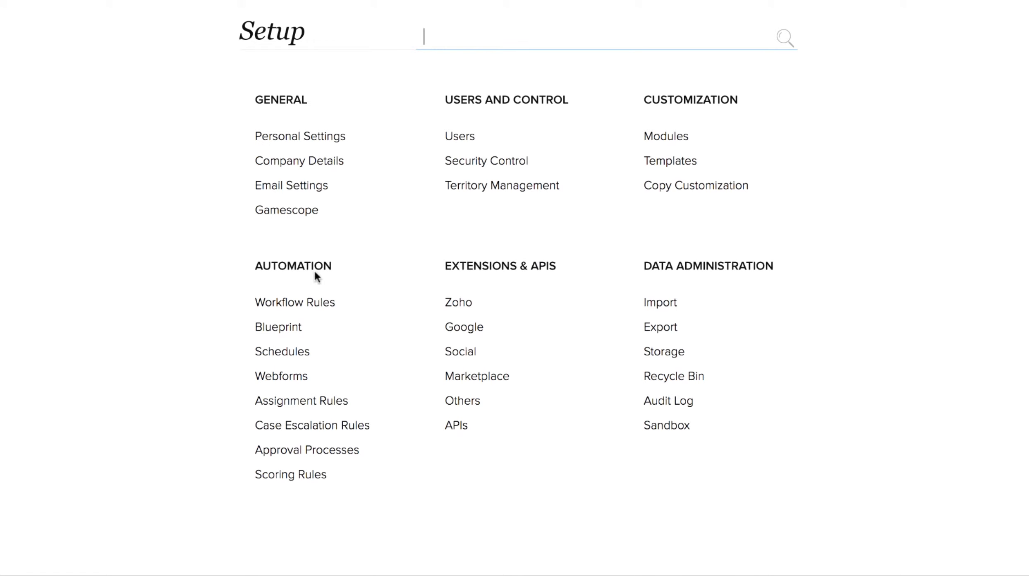
# Step: Start a new web form for the Leads module from the Webforms settings
pyautogui.click(294, 375)
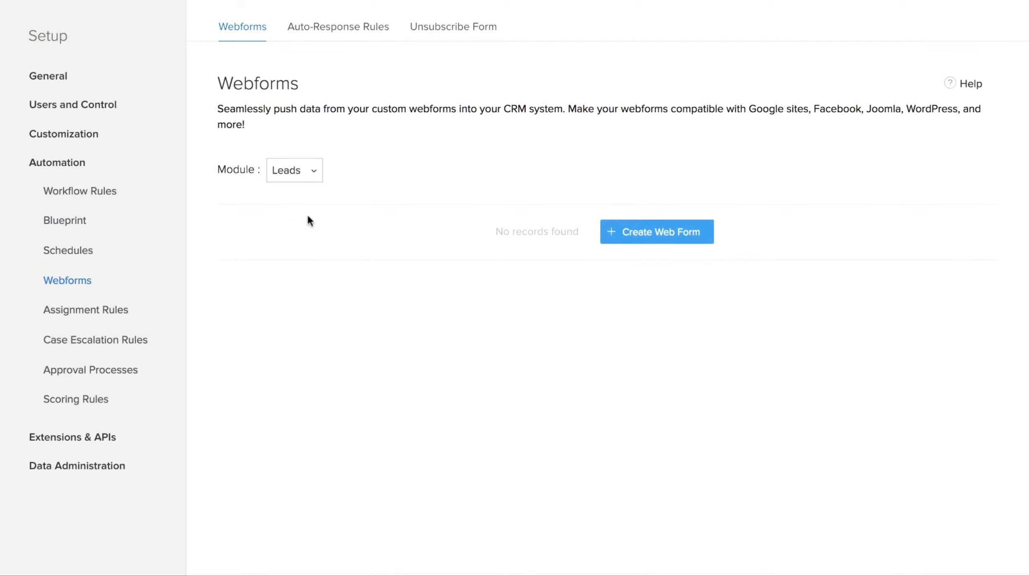
pyautogui.click(311, 176)
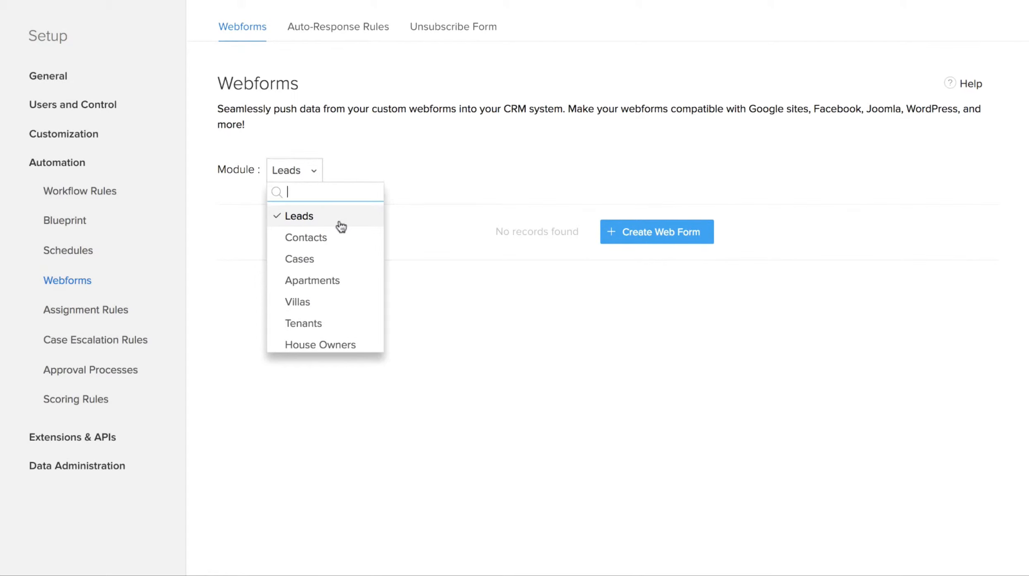
pyautogui.scroll(-1, 340, 265)
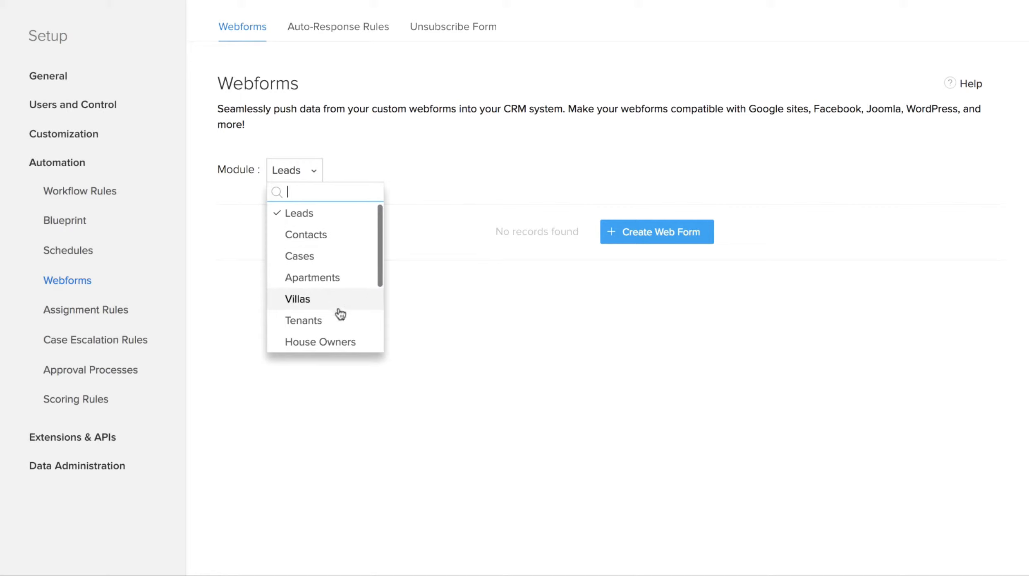
pyautogui.scroll(-3, 339, 315)
pyautogui.scroll(3, 338, 318)
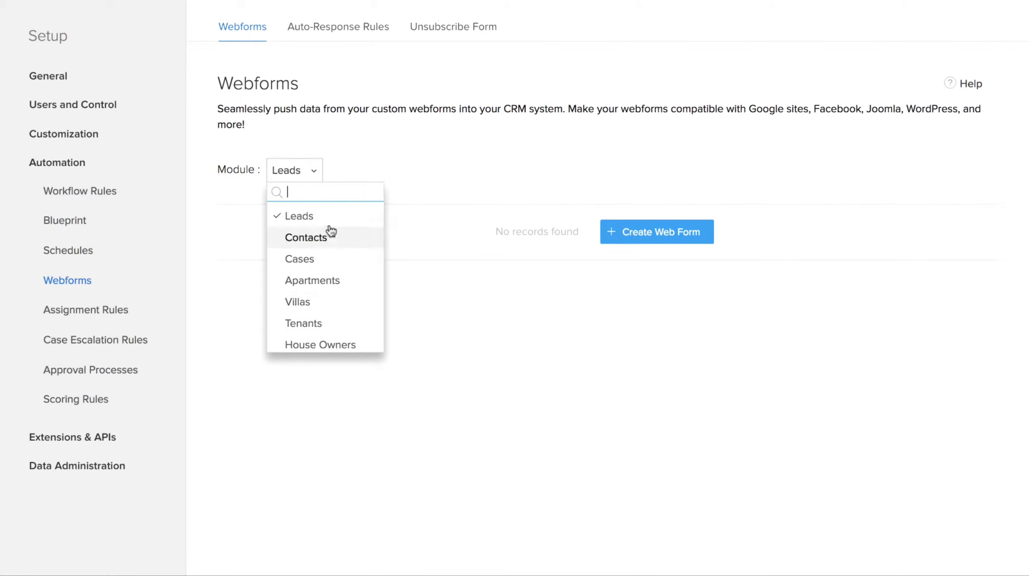
pyautogui.click(372, 216)
pyautogui.click(639, 231)
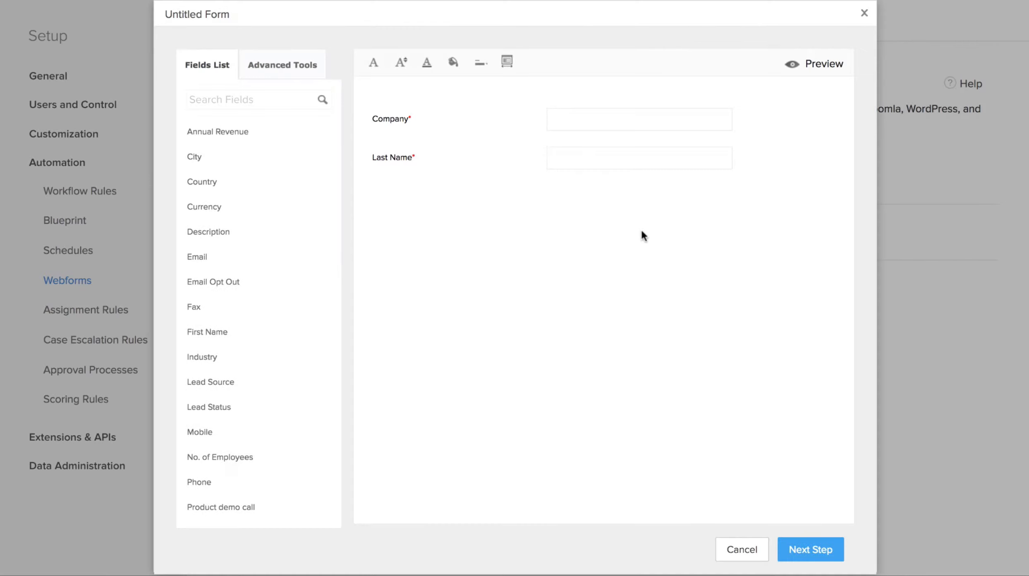
# Step: Add First Name, Industry, Email and Lead Source to the form, moving Last Name above Company
pyautogui.moveTo(209, 331); pyautogui.dragTo(402, 105)
pyautogui.moveTo(402, 202); pyautogui.dragTo(409, 154)
pyautogui.moveTo(209, 332); pyautogui.dragTo(482, 232)
pyautogui.moveTo(247, 258); pyautogui.dragTo(456, 235)
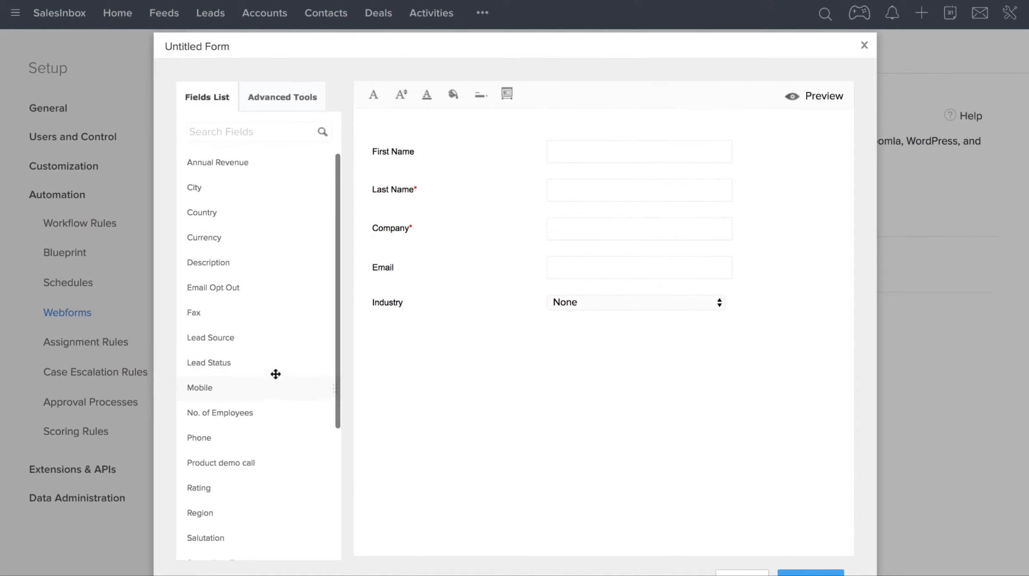
pyautogui.moveTo(258, 338); pyautogui.dragTo(471, 338)
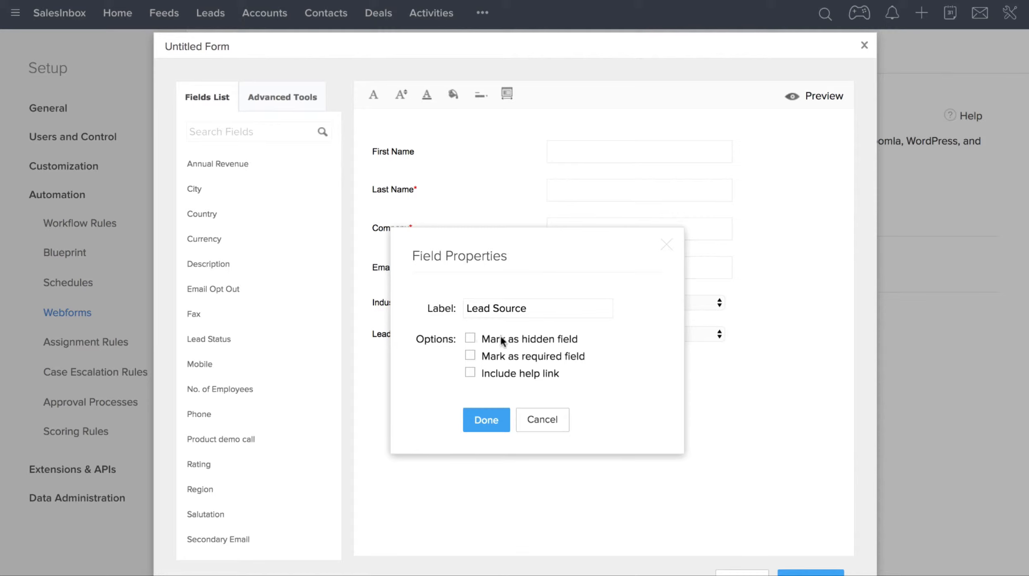
# Step: Hide Lead Source with default value Website, then add Description and Country fields below it
pyautogui.click(470, 337)
pyautogui.click(524, 384)
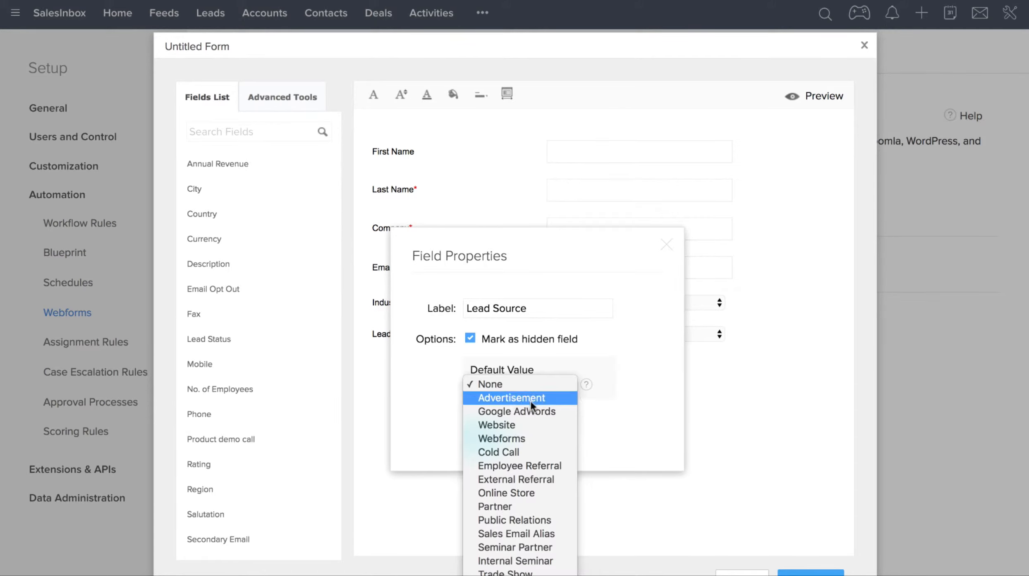
pyautogui.click(528, 425)
pyautogui.click(488, 435)
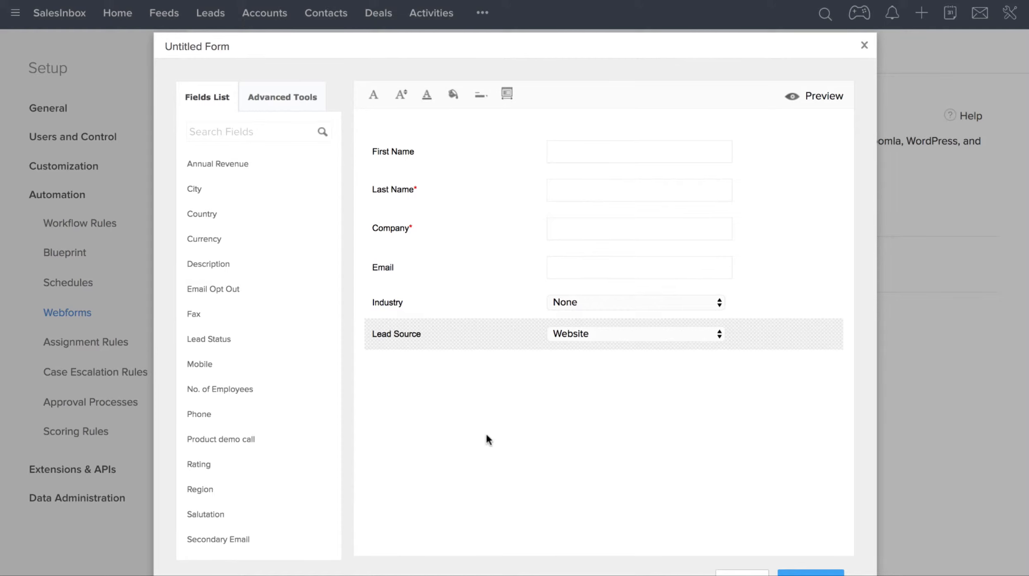
pyautogui.moveTo(266, 270); pyautogui.dragTo(474, 374)
pyautogui.moveTo(230, 218); pyautogui.dragTo(432, 385)
# Step: Relabel the Description field as 'Enter Requirement'
pyautogui.click(800, 423)
pyautogui.moveTo(538, 296); pyautogui.dragTo(402, 299)
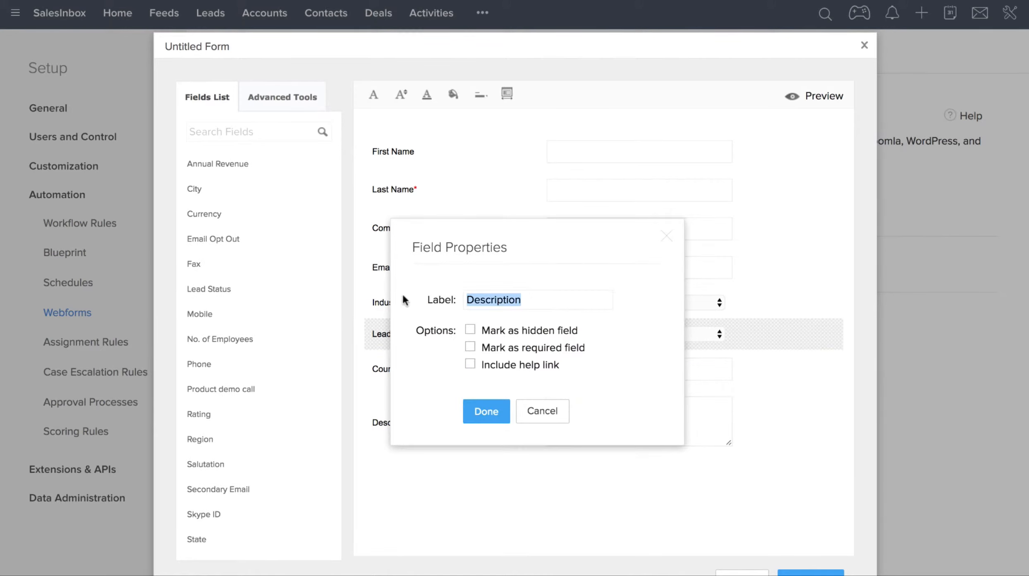
pyautogui.write('Enter Requirement')
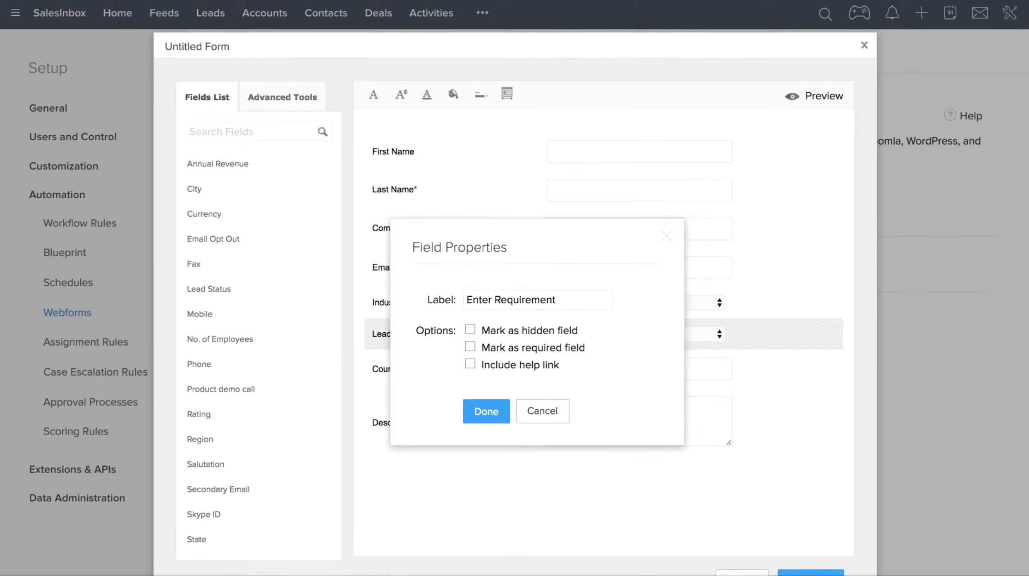
pyautogui.click(480, 412)
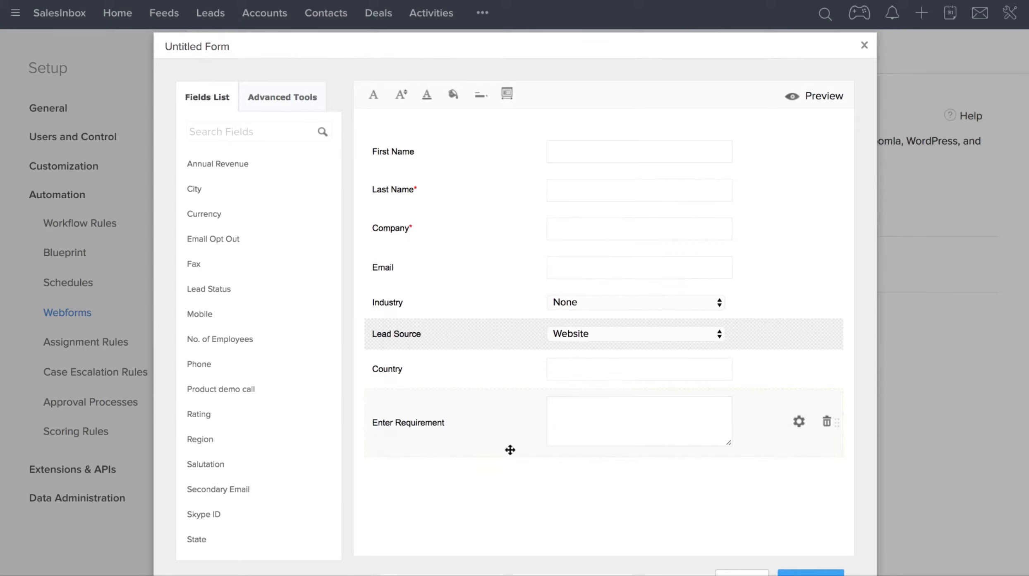
# Step: Preview the finished web form and return to the editor
pyautogui.click(808, 98)
pyautogui.scroll(-1, 724, 204)
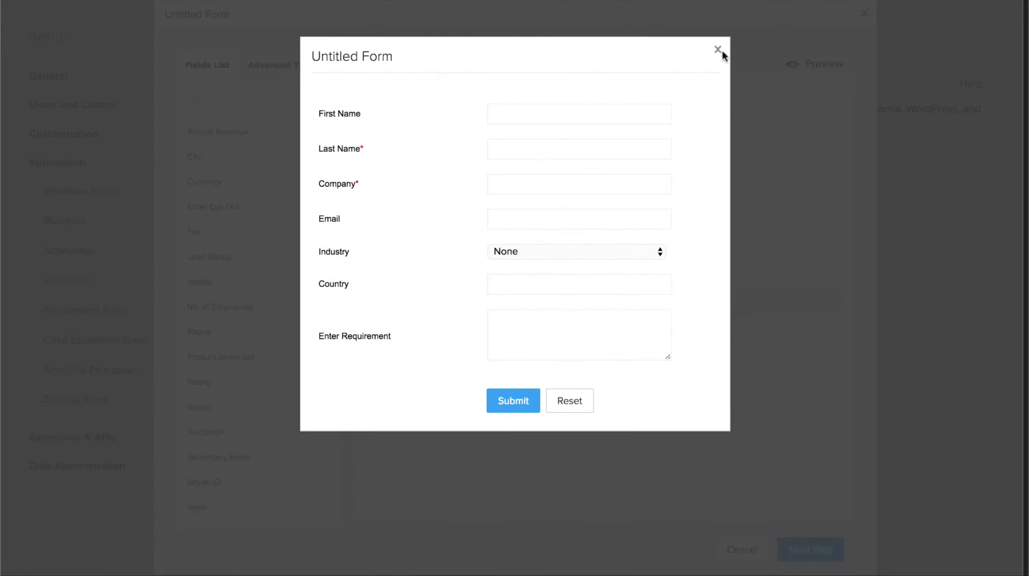
pyautogui.click(718, 49)
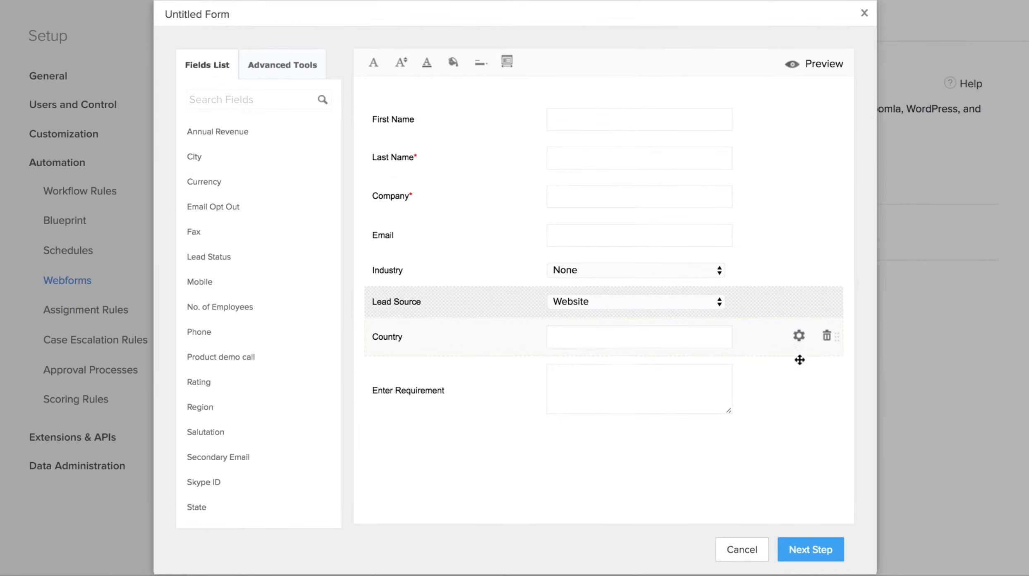
# Step: Name the form 'Contact Us' and set the zylker.com location and contactus landing page URLs
pyautogui.click(805, 550)
pyautogui.write('Contact Us')
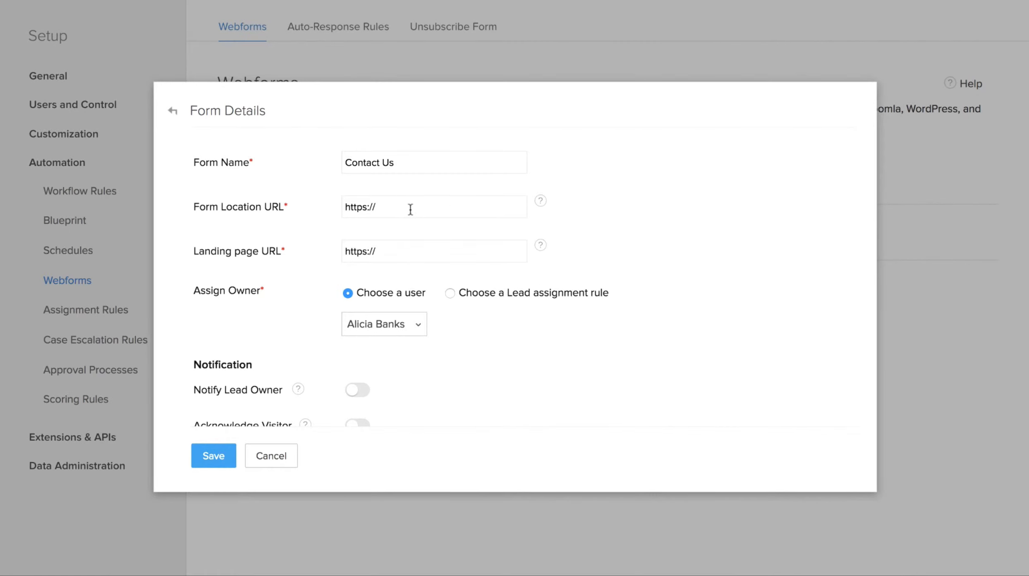
pyautogui.click(410, 209)
pyautogui.click(467, 230)
pyautogui.click(452, 257)
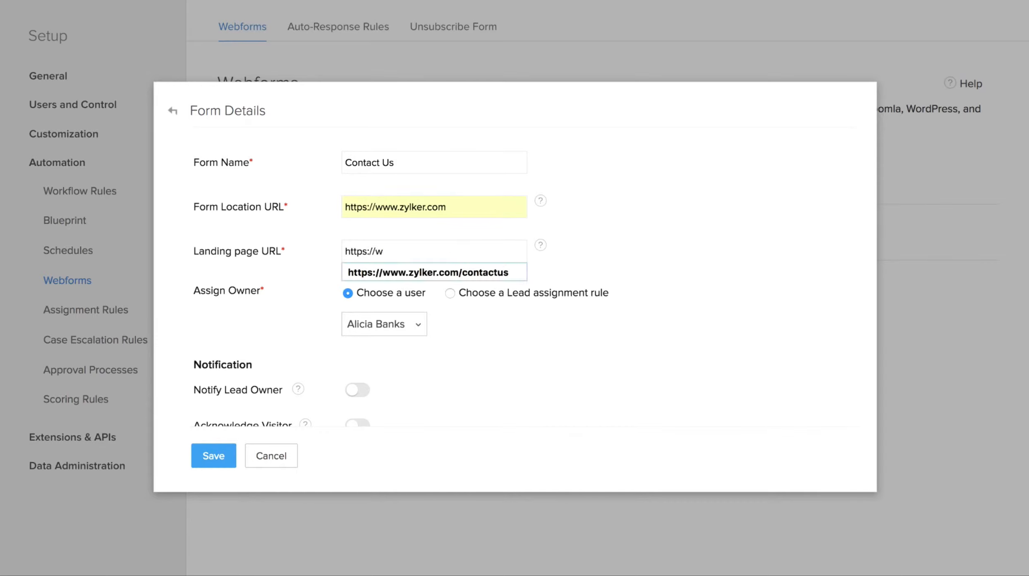
pyautogui.click(456, 272)
pyautogui.scroll(-3, 533, 272)
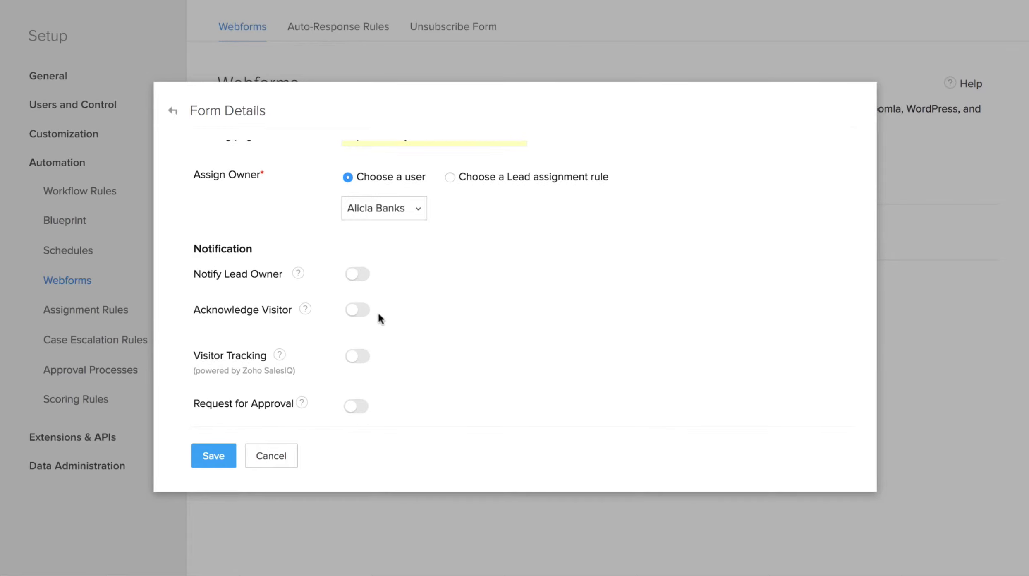
# Step: Acknowledge visitors with one default Welcome Email response and save the form
pyautogui.click(364, 310)
pyautogui.scroll(-2, 366, 312)
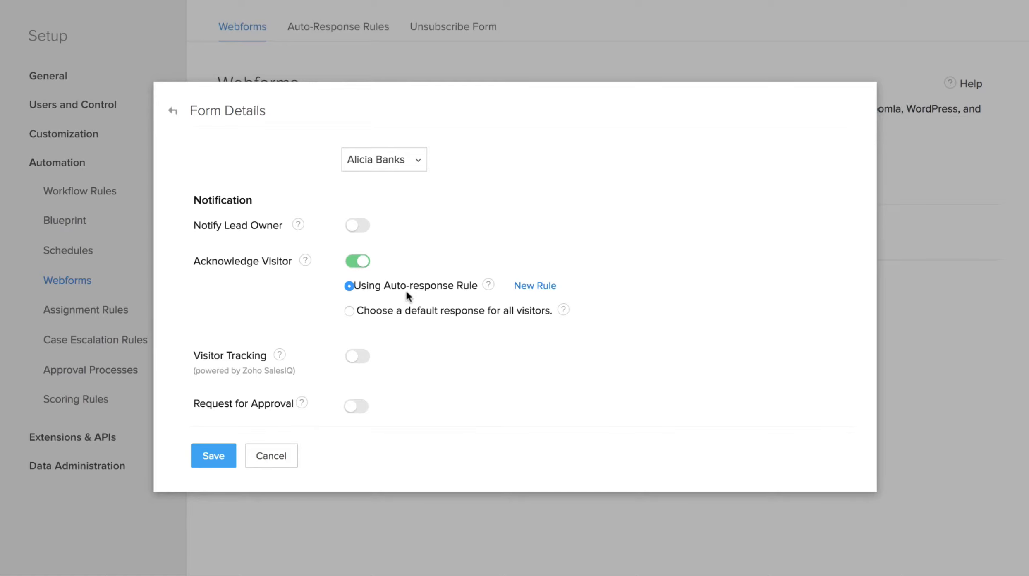
pyautogui.click(350, 312)
pyautogui.scroll(-1, 352, 321)
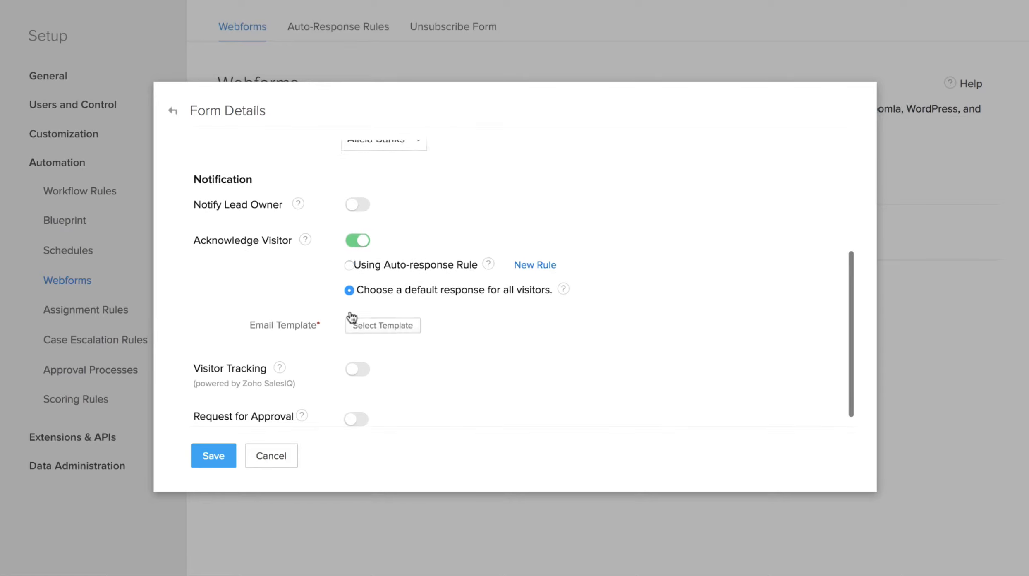
pyautogui.click(380, 313)
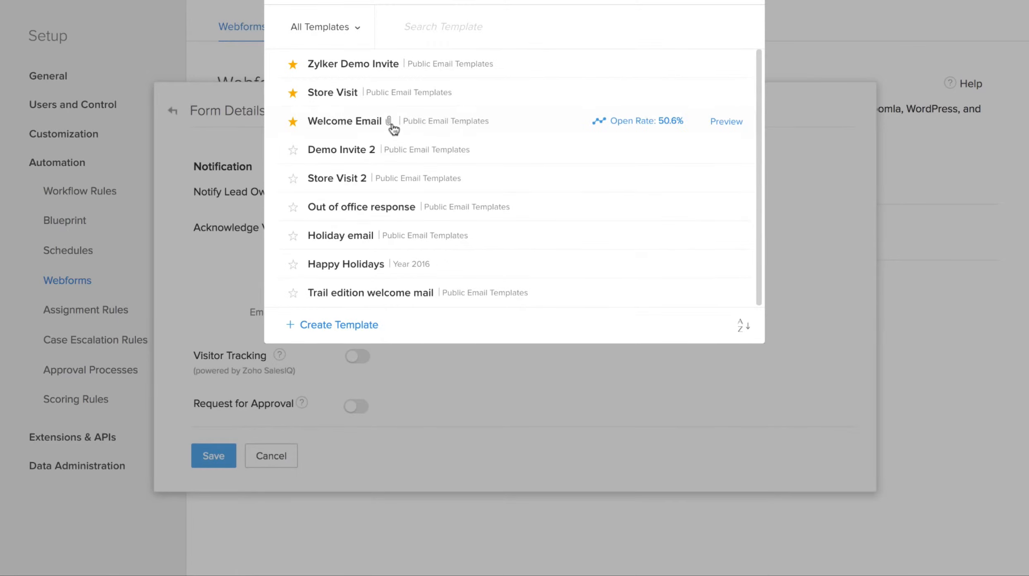
pyautogui.click(393, 128)
pyautogui.scroll(-1, 513, 356)
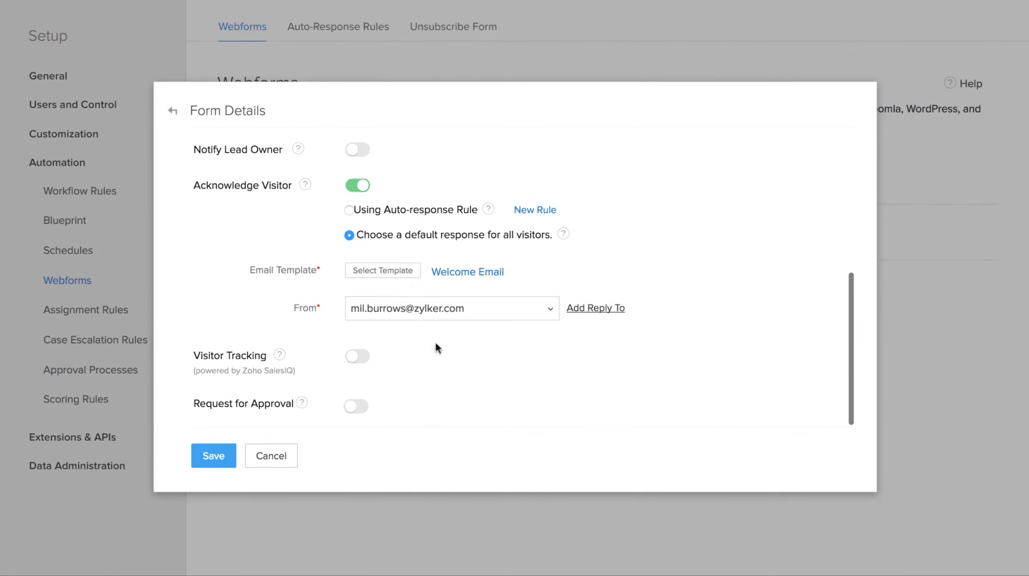
pyautogui.click(222, 460)
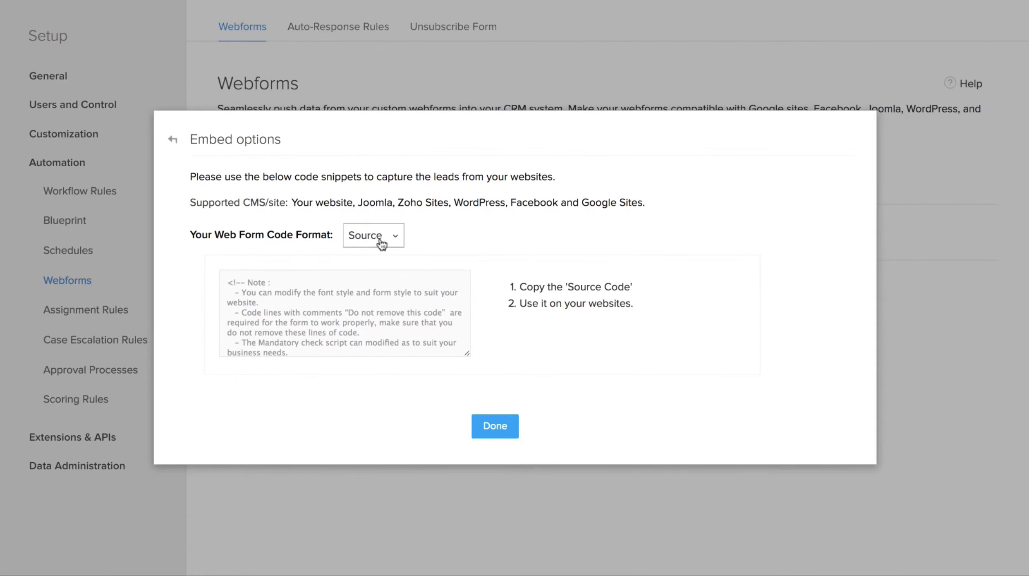
# Step: Review the embed code formats and keep Source as the code format
pyautogui.click(394, 237)
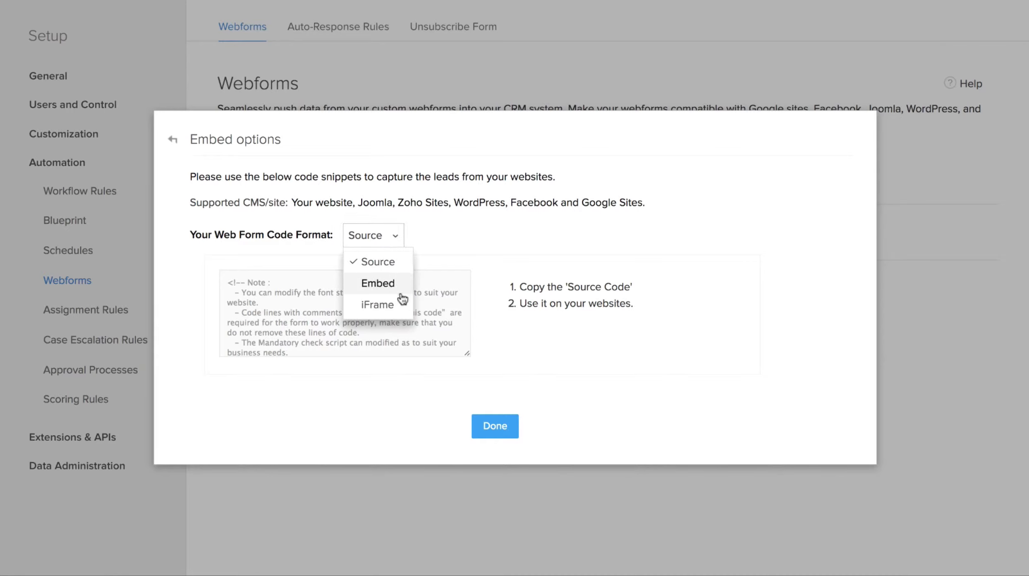
pyautogui.click(438, 246)
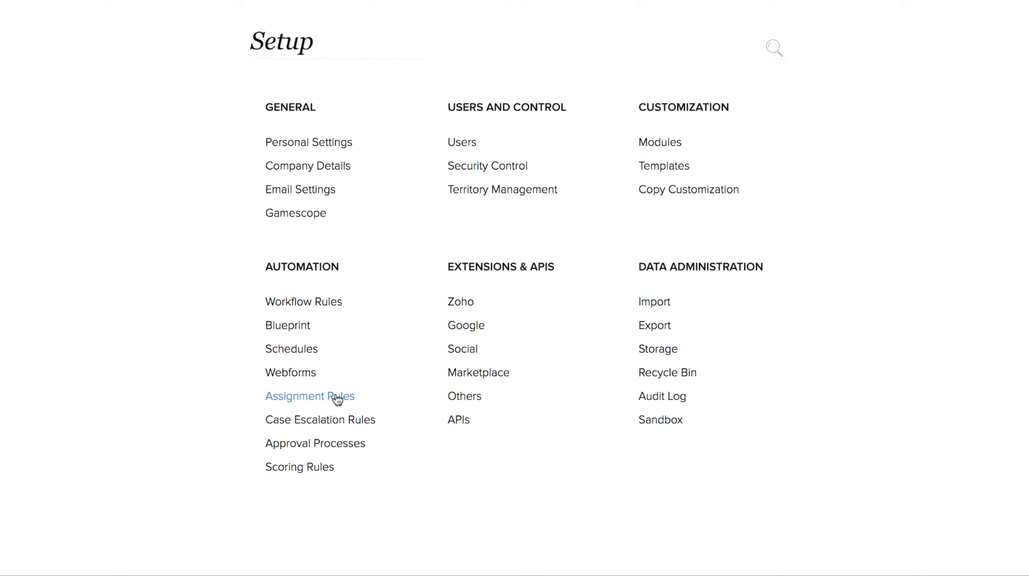
# Step: Create and save a new Leads assignment rule named Region
pyautogui.click(337, 397)
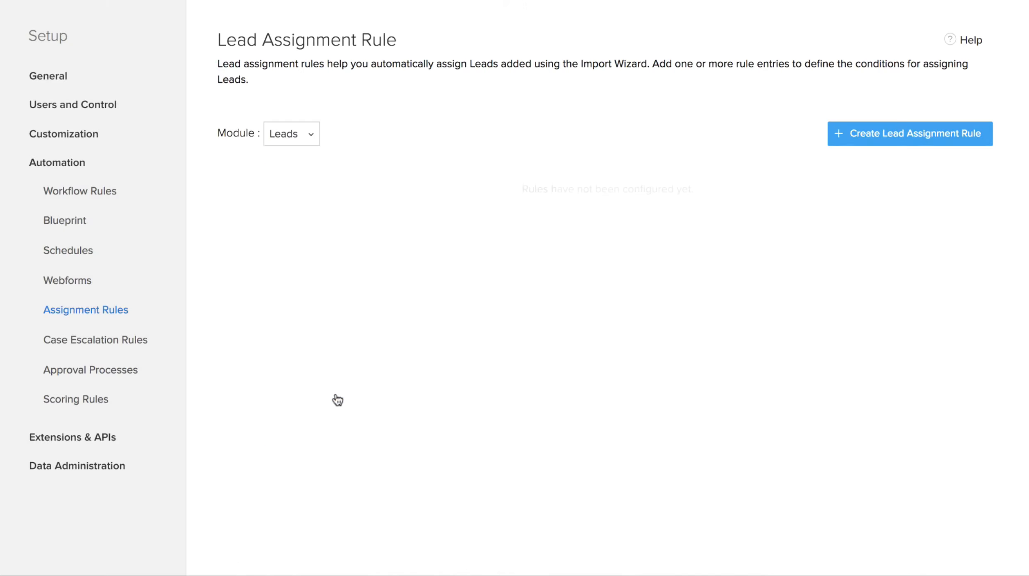
pyautogui.click(305, 134)
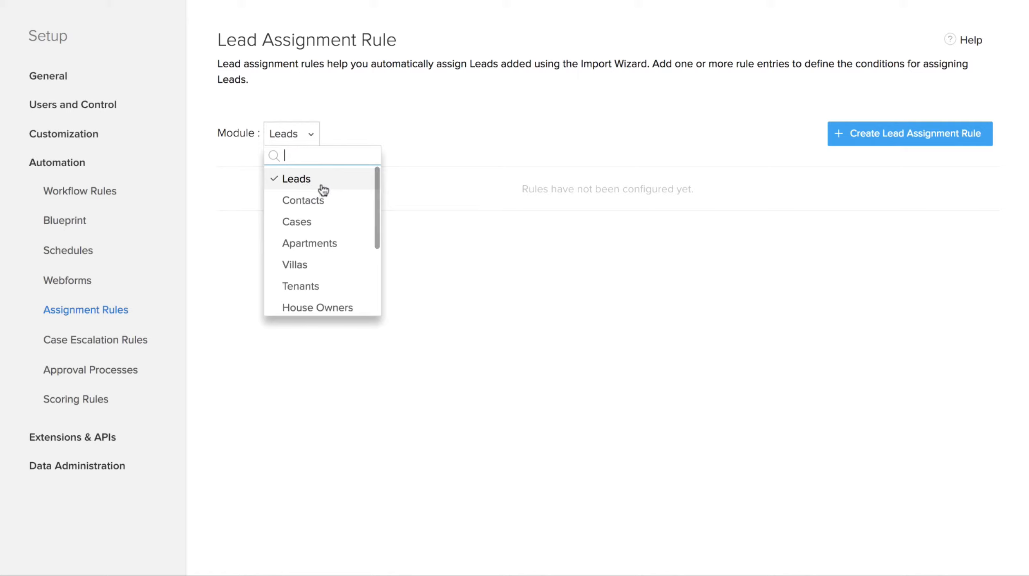
pyautogui.scroll(-1, 340, 278)
pyautogui.scroll(-2, 338, 278)
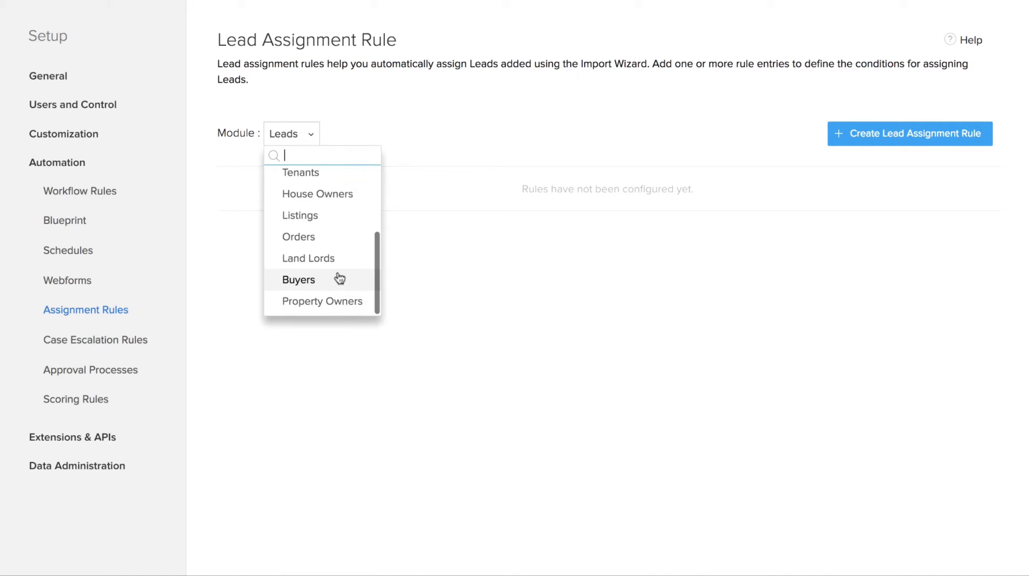
pyautogui.scroll(5, 338, 281)
pyautogui.click(336, 184)
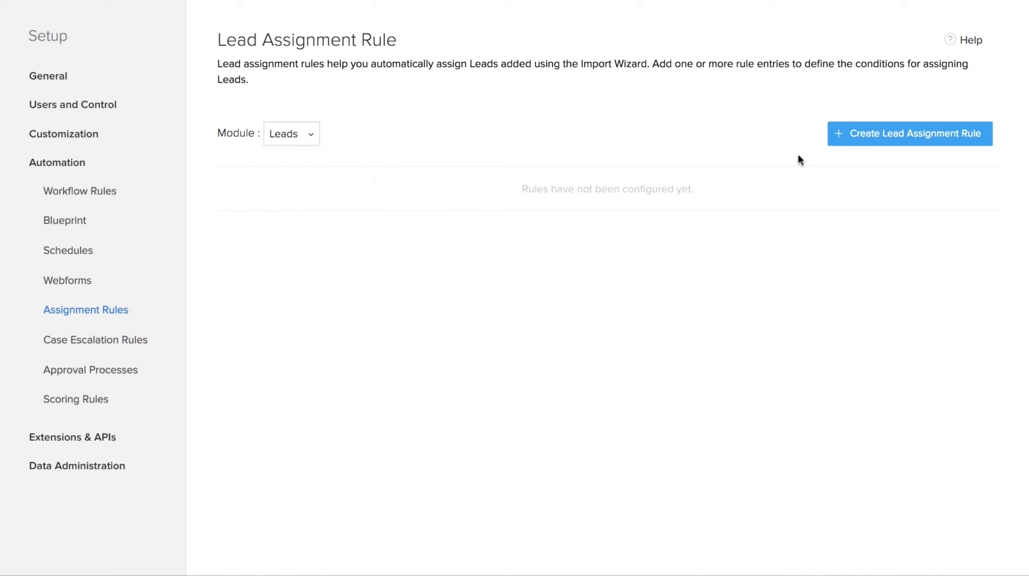
pyautogui.click(861, 134)
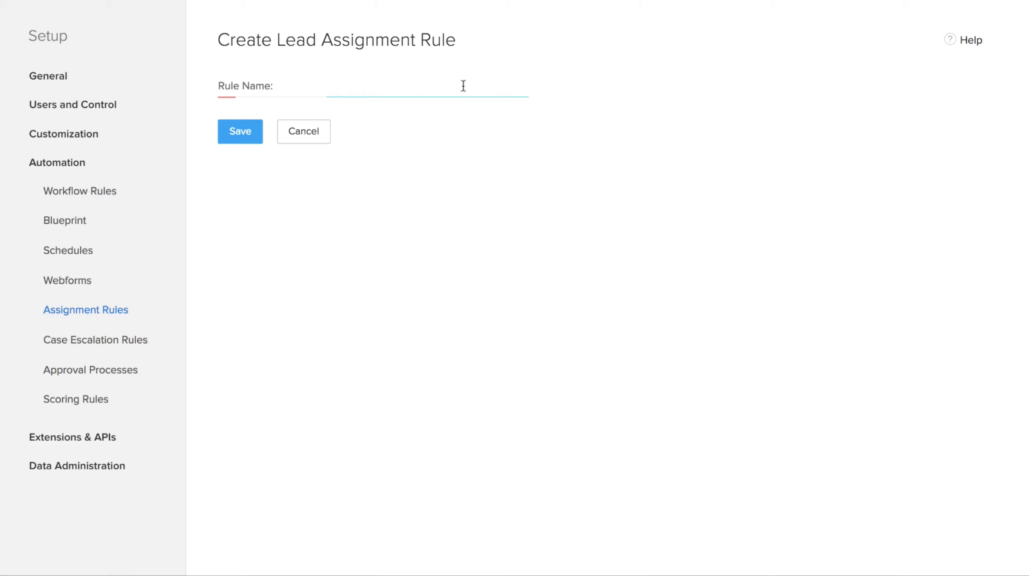
pyautogui.write('Region')
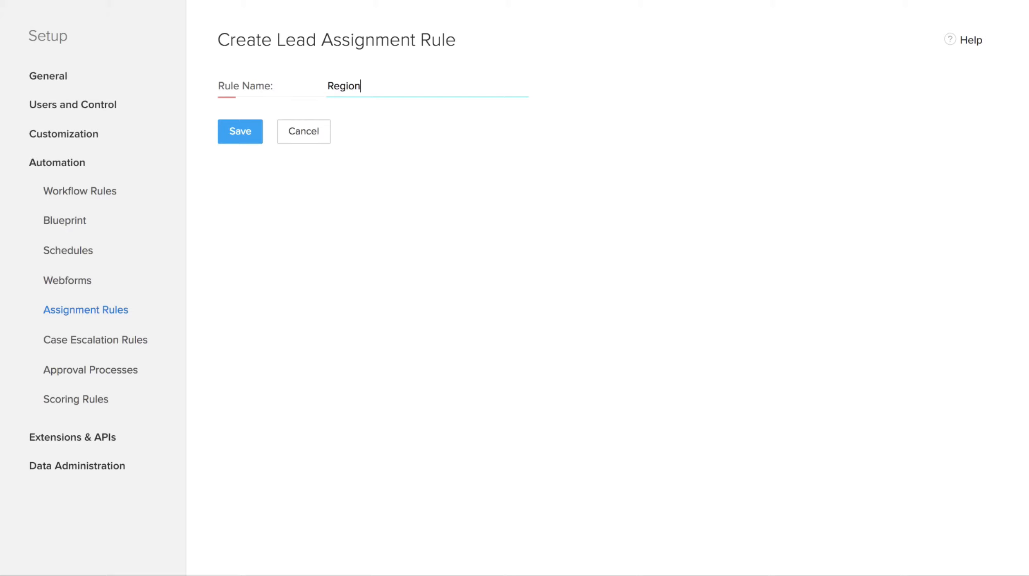
pyautogui.click(246, 133)
# Step: Add a rule entry assigning leads with Country is USA to a chosen user
pyautogui.click(631, 173)
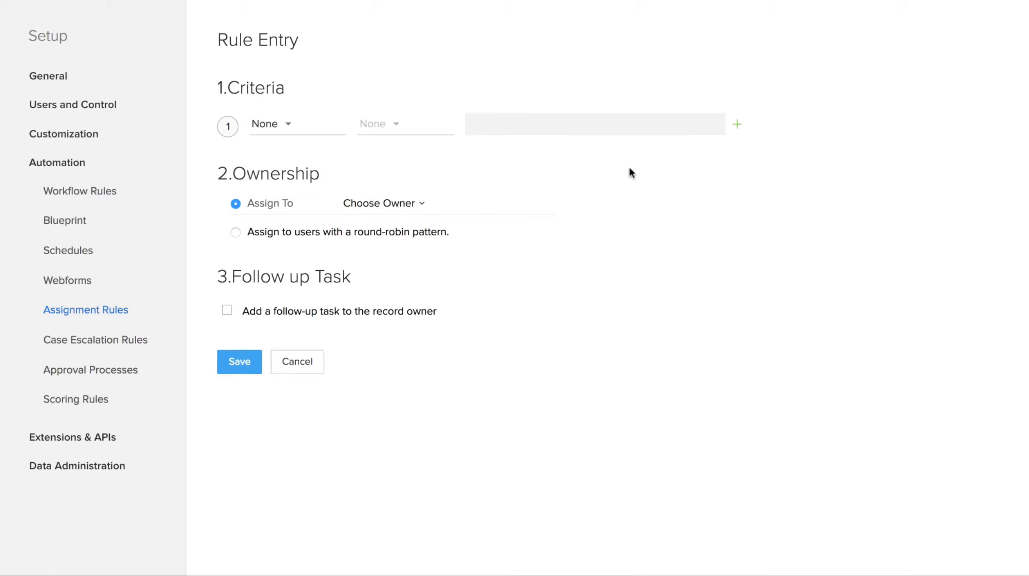
pyautogui.click(291, 129)
pyautogui.click(306, 253)
pyautogui.click(374, 124)
pyautogui.click(379, 170)
pyautogui.write('U')
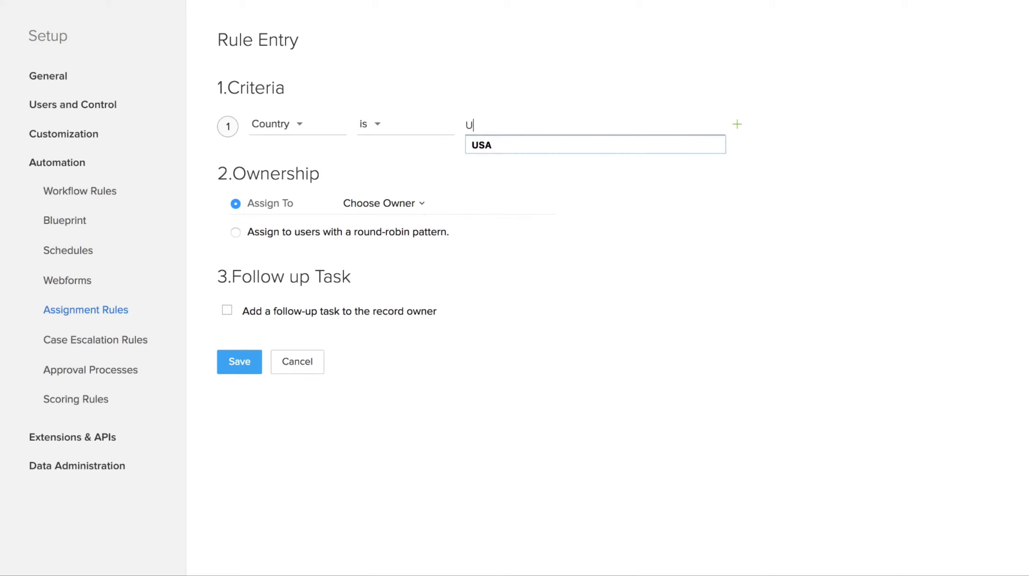
pyautogui.write('S')
pyautogui.press('Down')
pyautogui.press('Return')
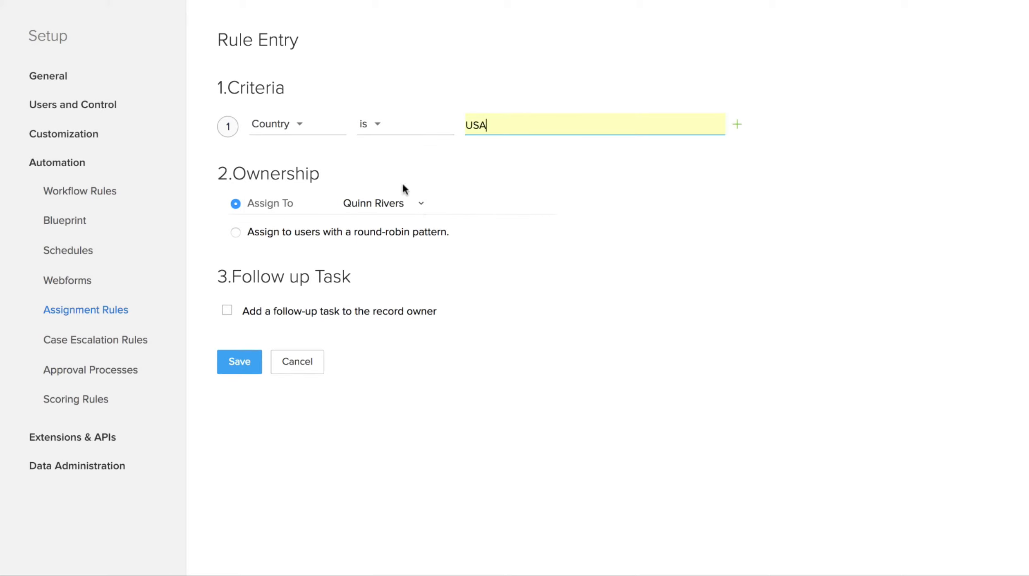
pyautogui.click(419, 205)
pyautogui.click(427, 391)
pyautogui.click(237, 359)
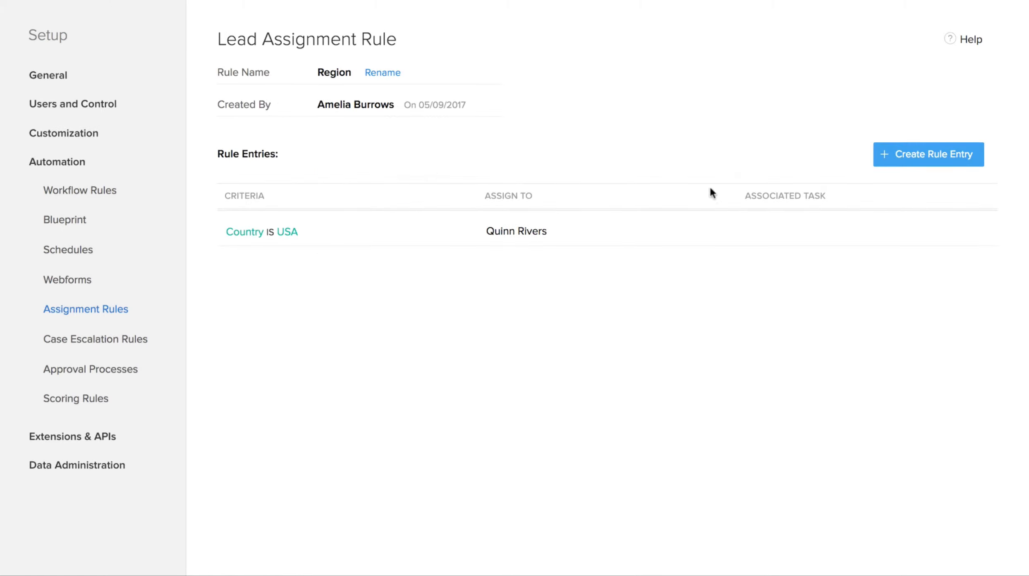
# Step: Add a second entry assigning leads with Country is India to a different user
pyautogui.click(906, 155)
pyautogui.click(278, 128)
pyautogui.click(275, 256)
pyautogui.click(395, 128)
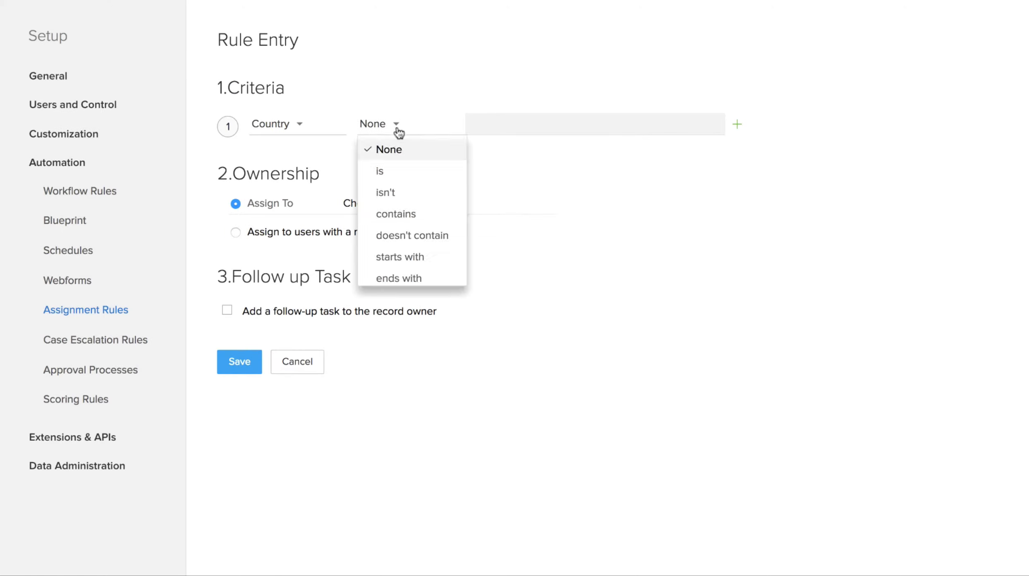
pyautogui.click(373, 178)
pyautogui.click(468, 125)
pyautogui.write('India')
pyautogui.click(418, 203)
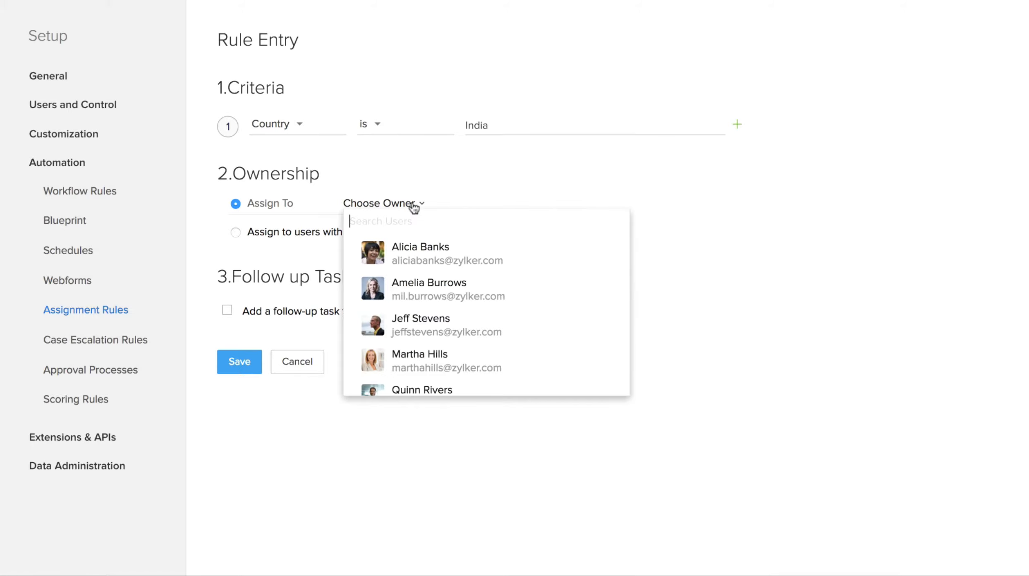
pyautogui.scroll(-2, 439, 342)
pyautogui.click(442, 355)
pyautogui.click(240, 361)
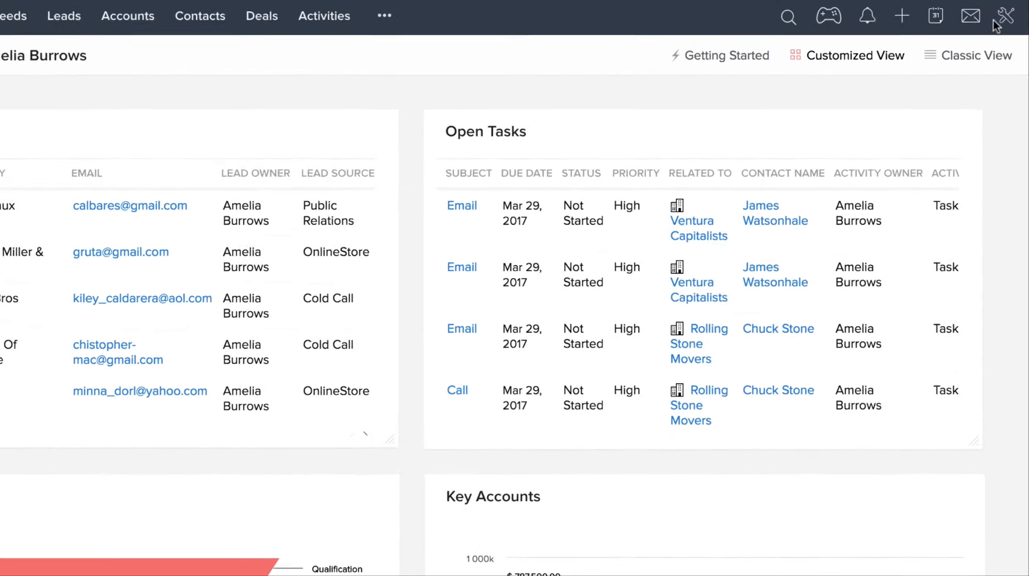
# Step: Go to Setup and open Workflow Rules under Automation
pyautogui.click(1005, 17)
pyautogui.click(915, 65)
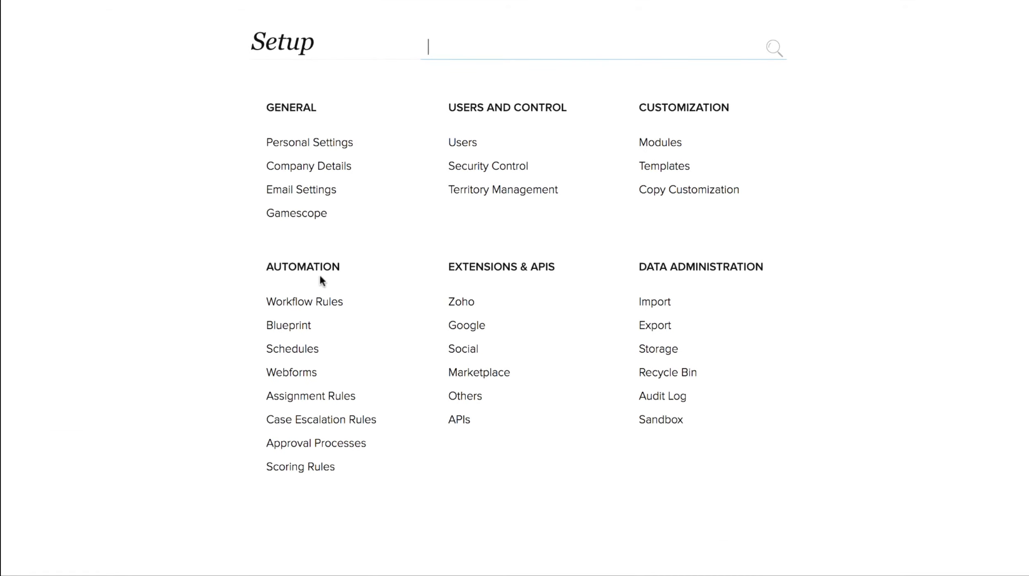
pyautogui.click(315, 310)
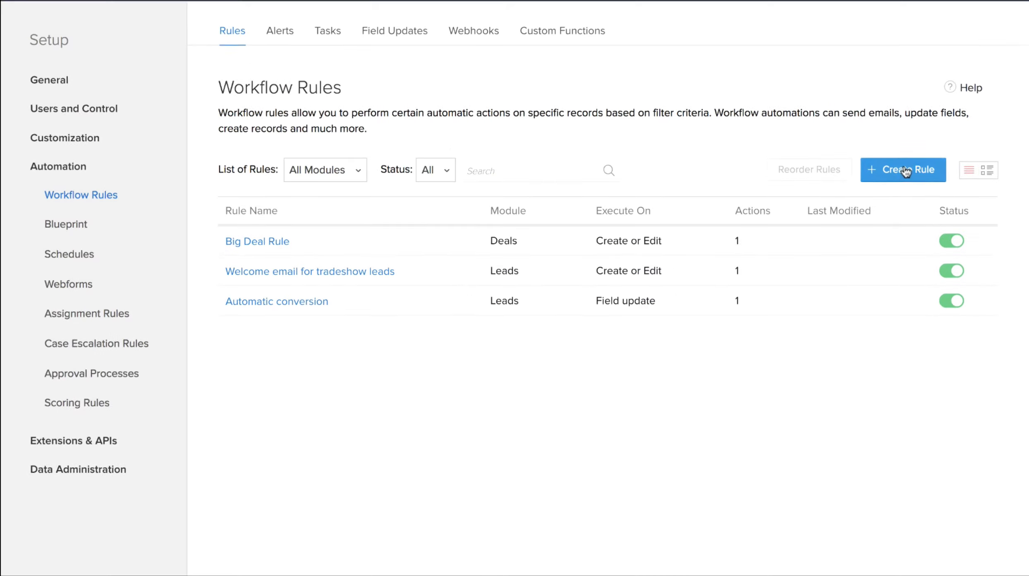
# Step: Create a Leads workflow rule 'Contact Us' with description 'For leads through webform' and continue
pyautogui.click(900, 167)
pyautogui.click(504, 75)
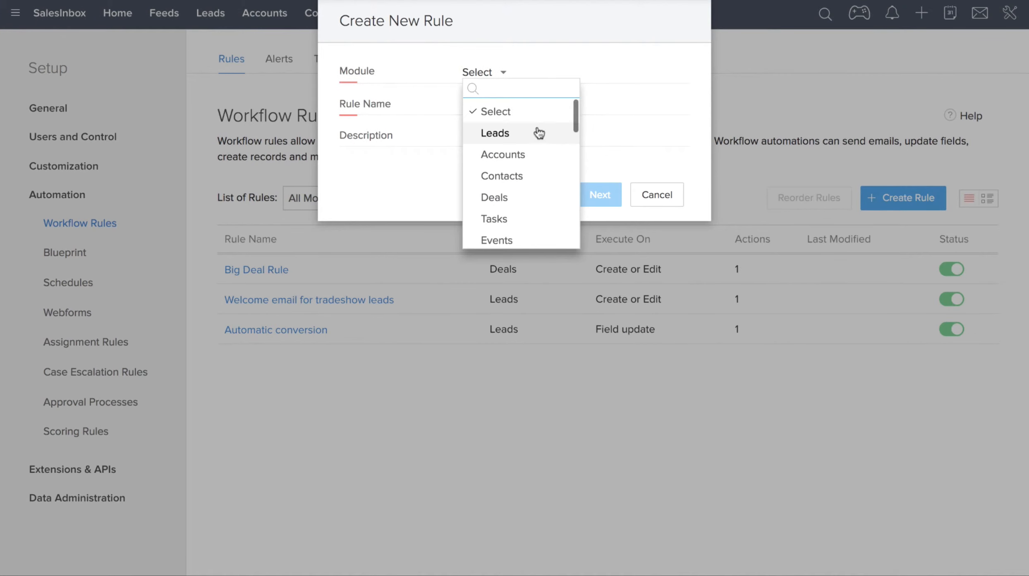
pyautogui.click(501, 133)
pyautogui.click(510, 105)
pyautogui.write('Contact Us')
pyautogui.press('Tab')
pyautogui.write('Fo')
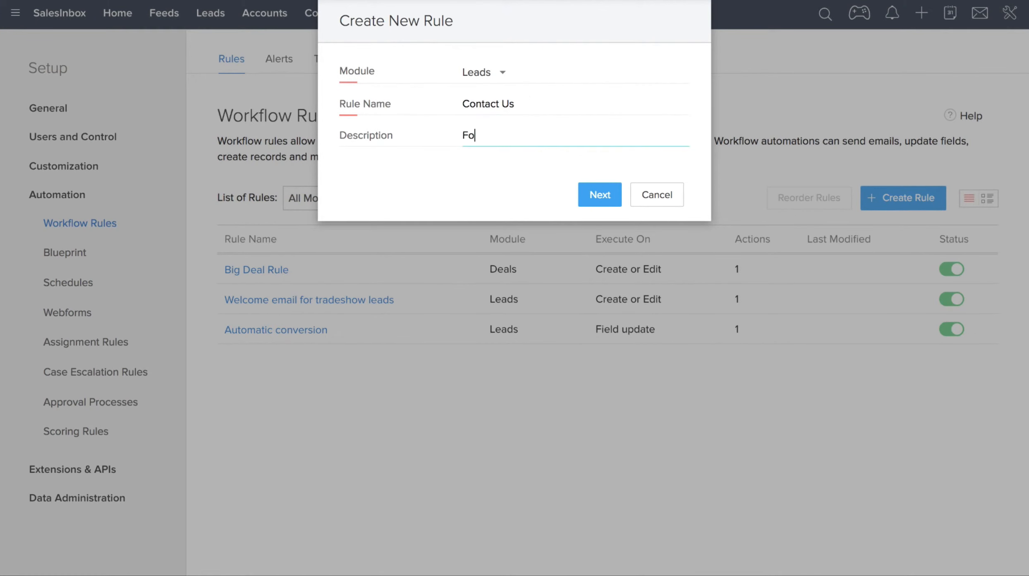
pyautogui.write('r leads through webform')
pyautogui.click(600, 195)
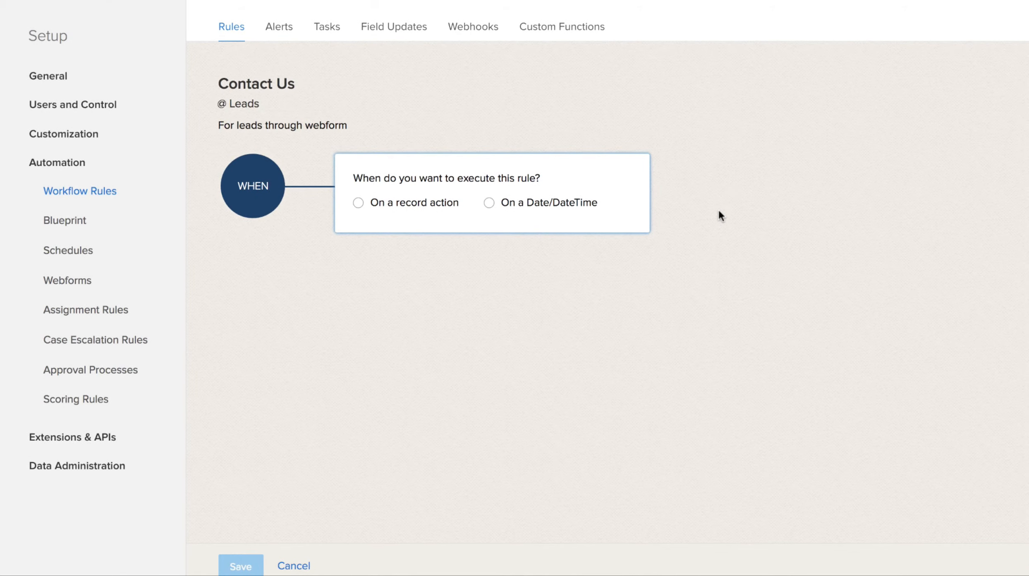
# Step: Trigger the rule on a date: once, 2 days after Created Time
pyautogui.click(489, 203)
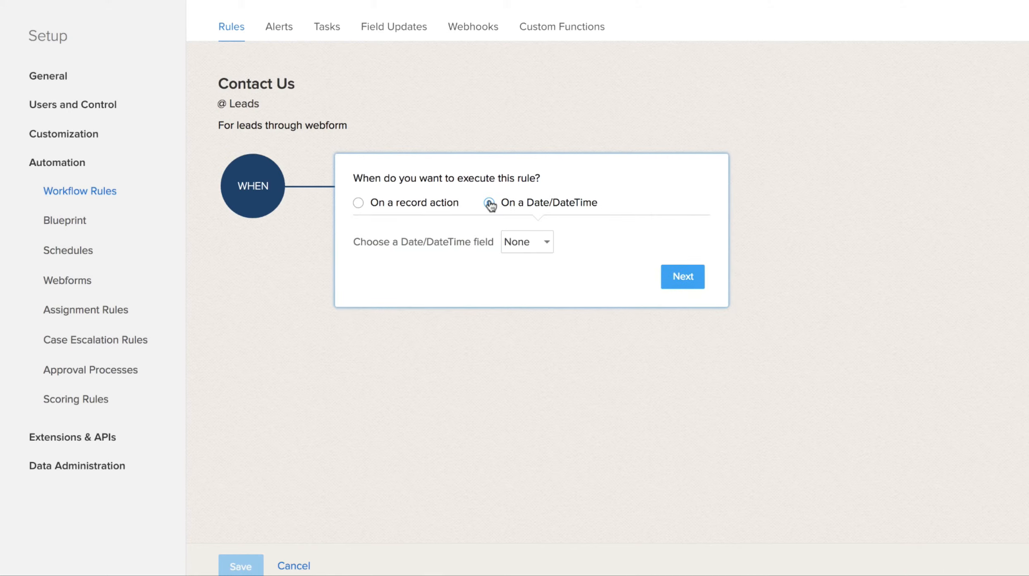
pyautogui.click(547, 243)
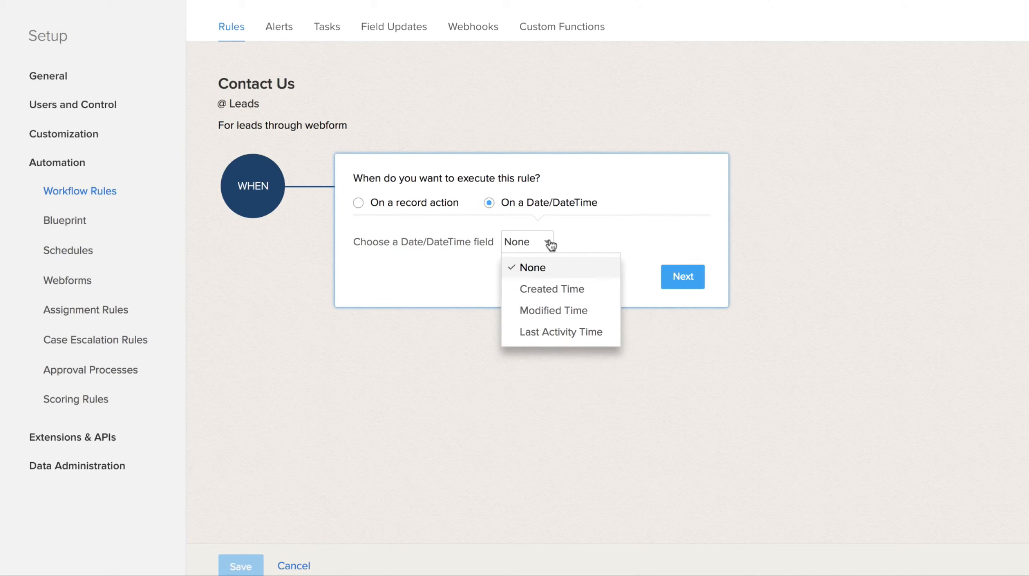
pyautogui.click(570, 293)
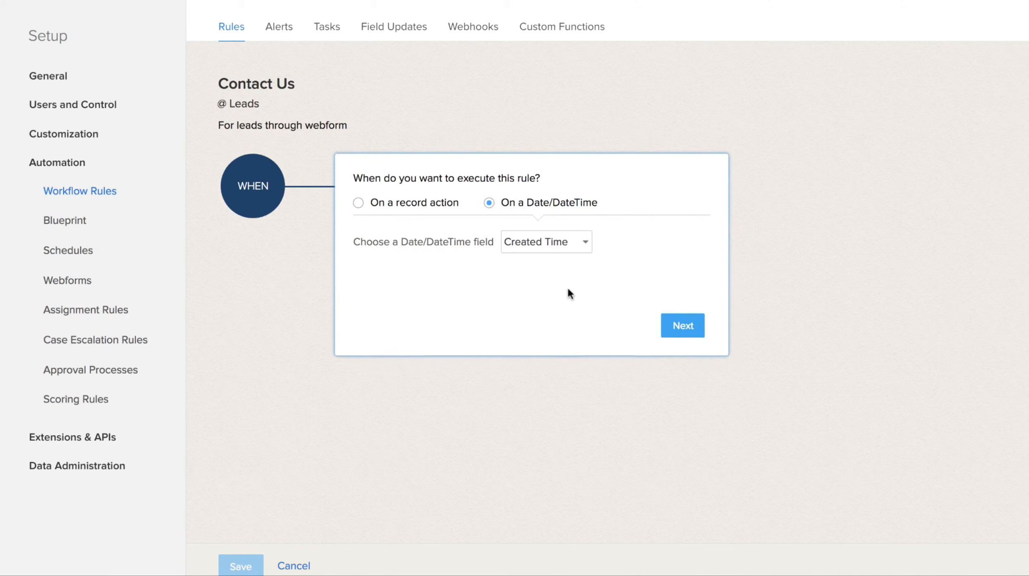
pyautogui.press('BackSpace')
pyautogui.write('2')
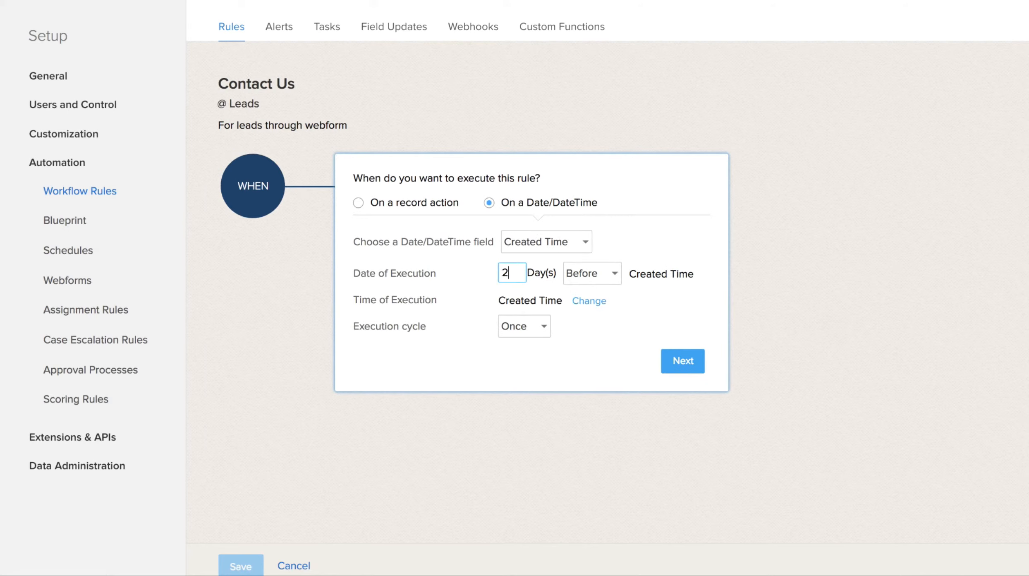
pyautogui.click(611, 274)
pyautogui.click(608, 316)
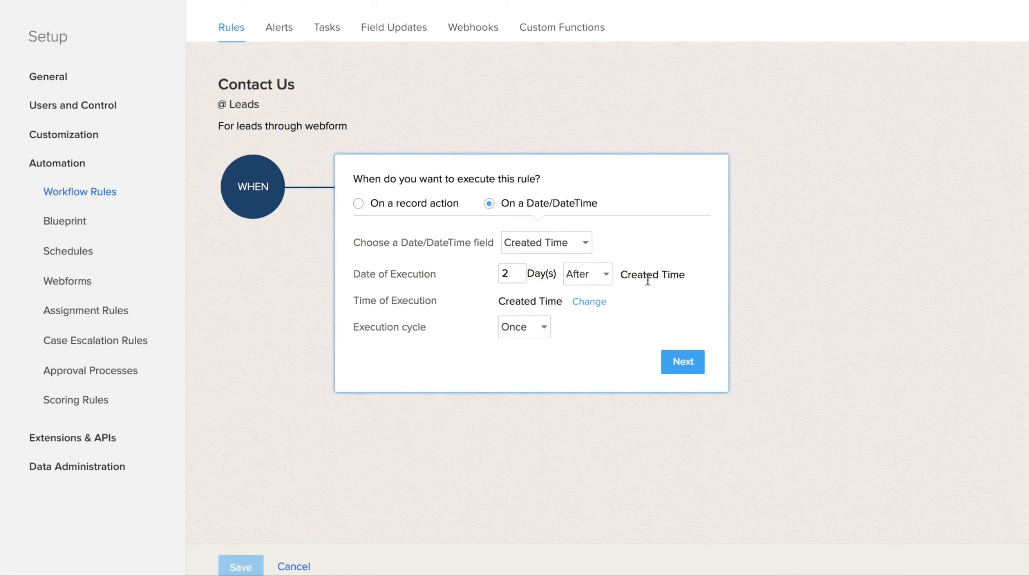
pyautogui.click(682, 360)
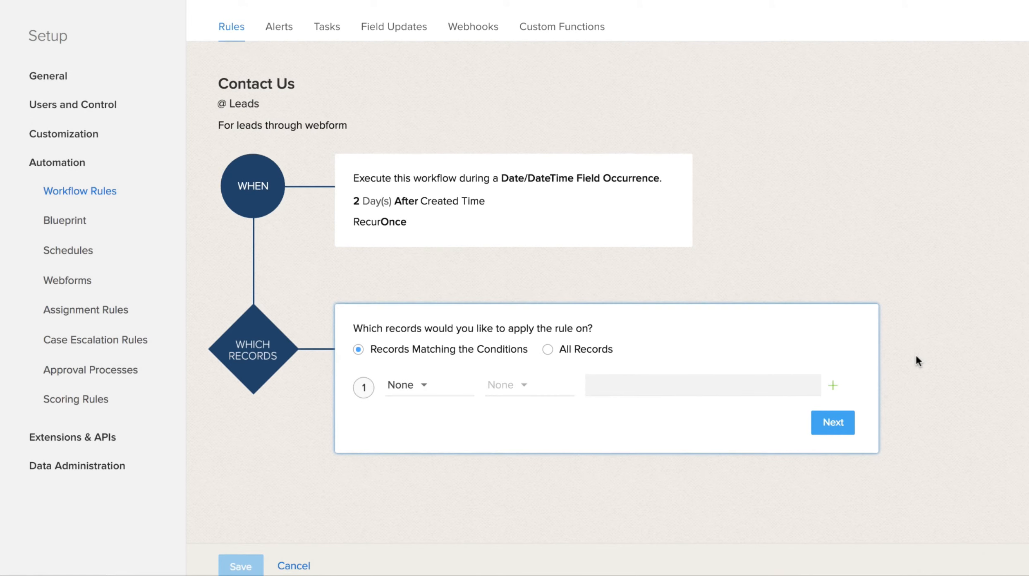
# Step: Set the record condition Lead Source is Webforms and proceed to actions
pyautogui.click(426, 386)
pyautogui.scroll(-5, 453, 484)
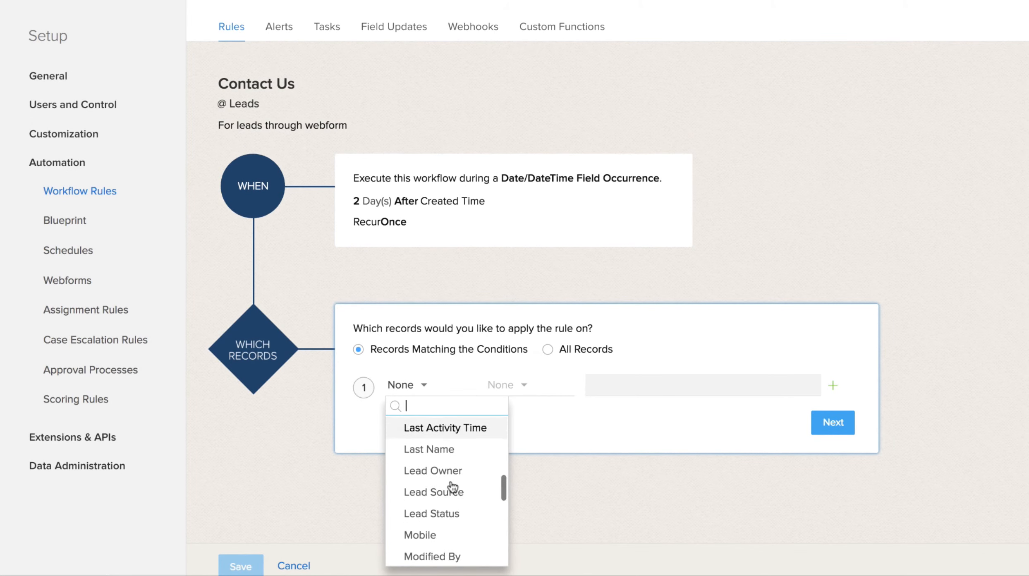
pyautogui.click(452, 486)
pyautogui.click(519, 395)
pyautogui.click(592, 409)
pyautogui.click(592, 391)
pyautogui.scroll(-6, 624, 467)
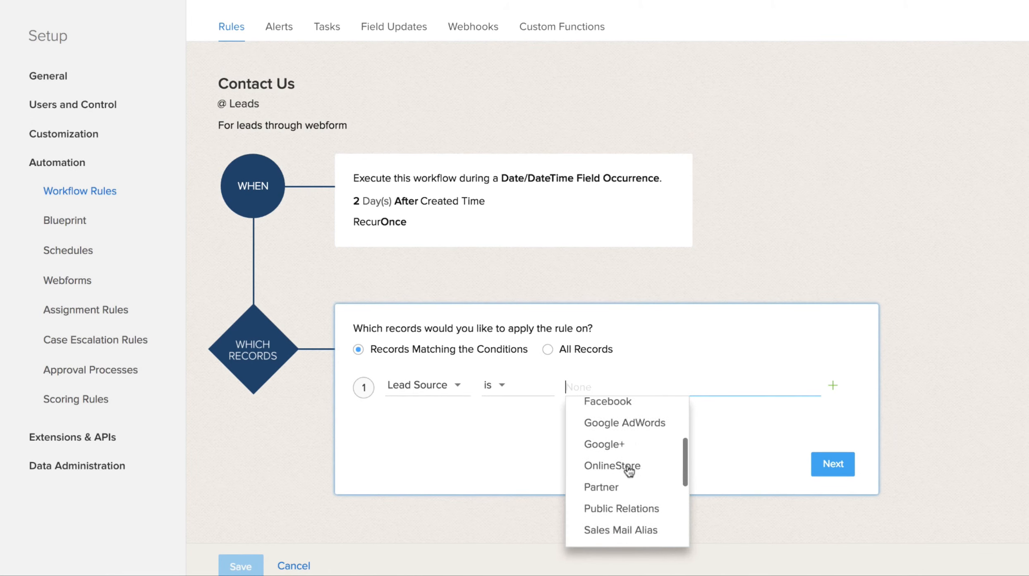
pyautogui.click(630, 516)
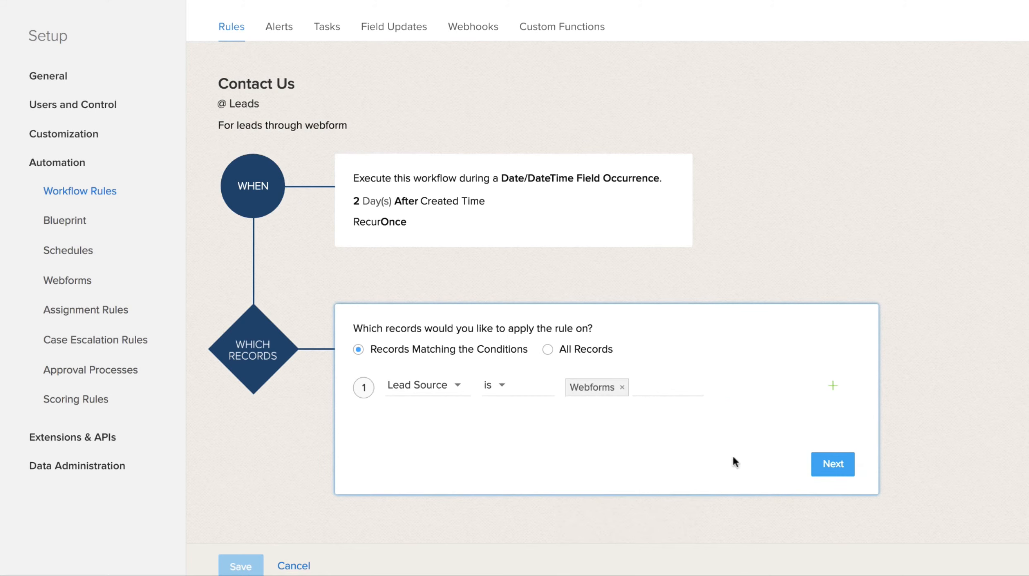
pyautogui.click(831, 461)
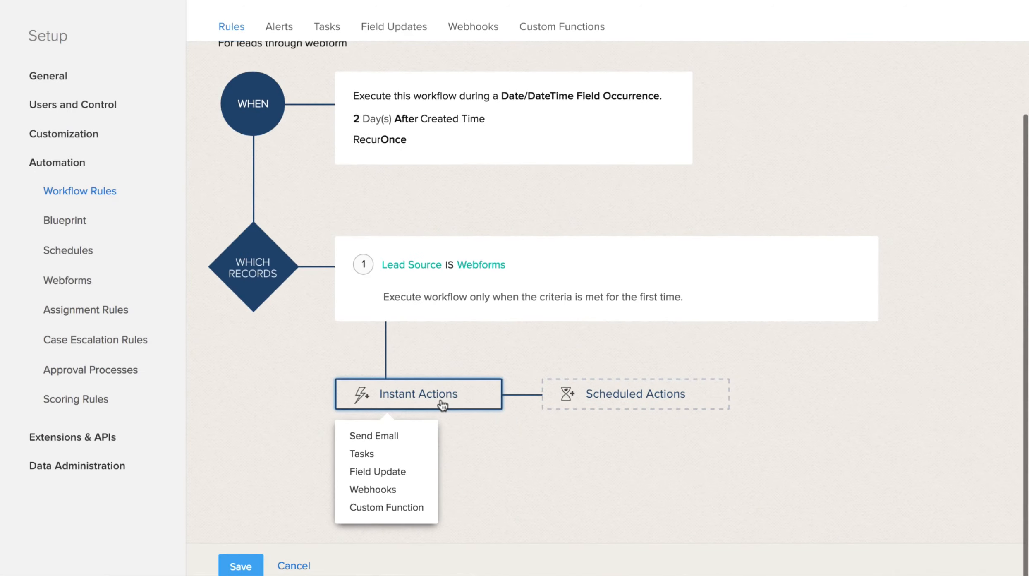
# Step: Add the 'Lead qualified' email alert as an instant Send Email action and save the Contact Us workflow rule
pyautogui.click(395, 436)
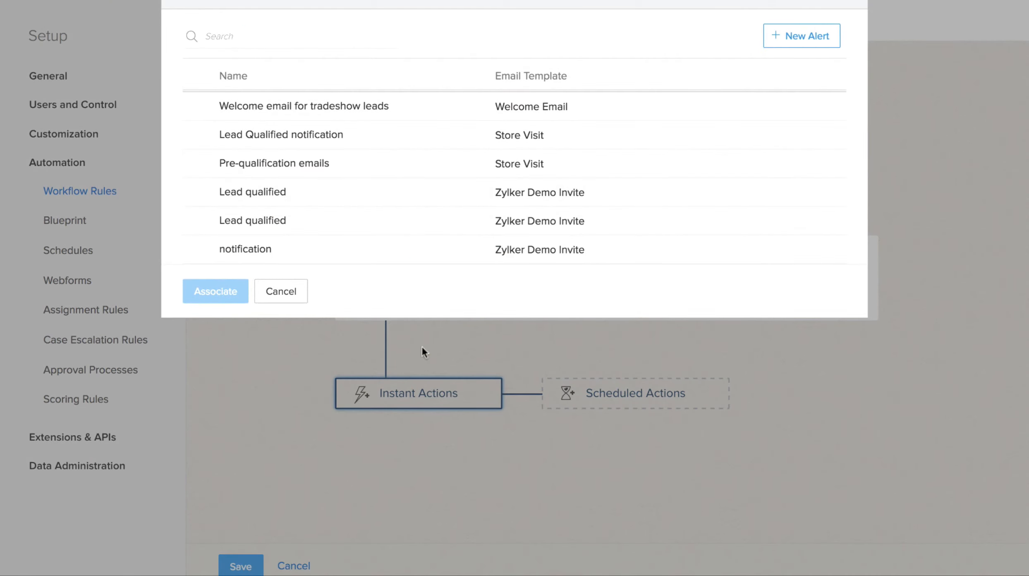
pyautogui.moveTo(236, 199)
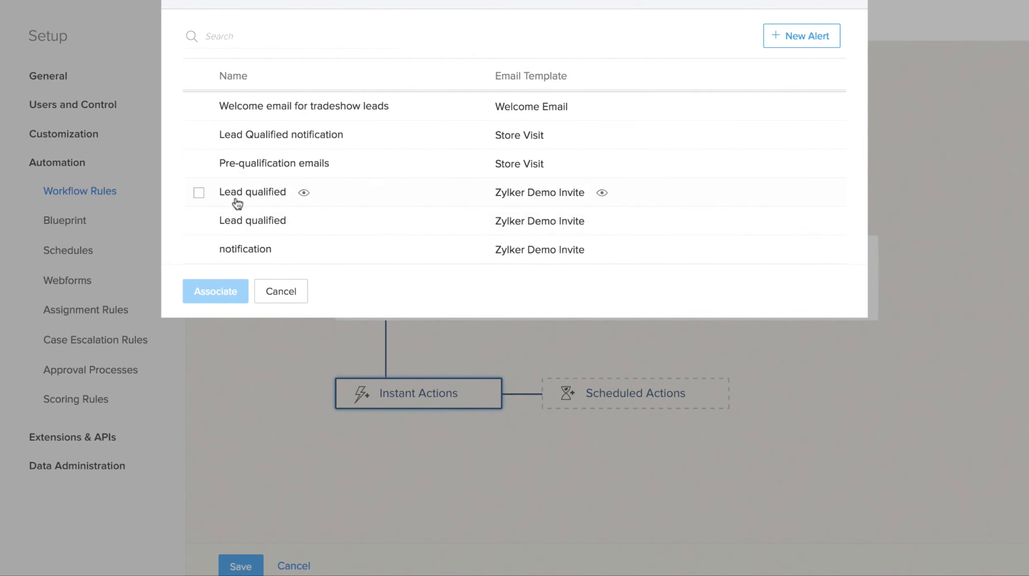
pyautogui.click(199, 194)
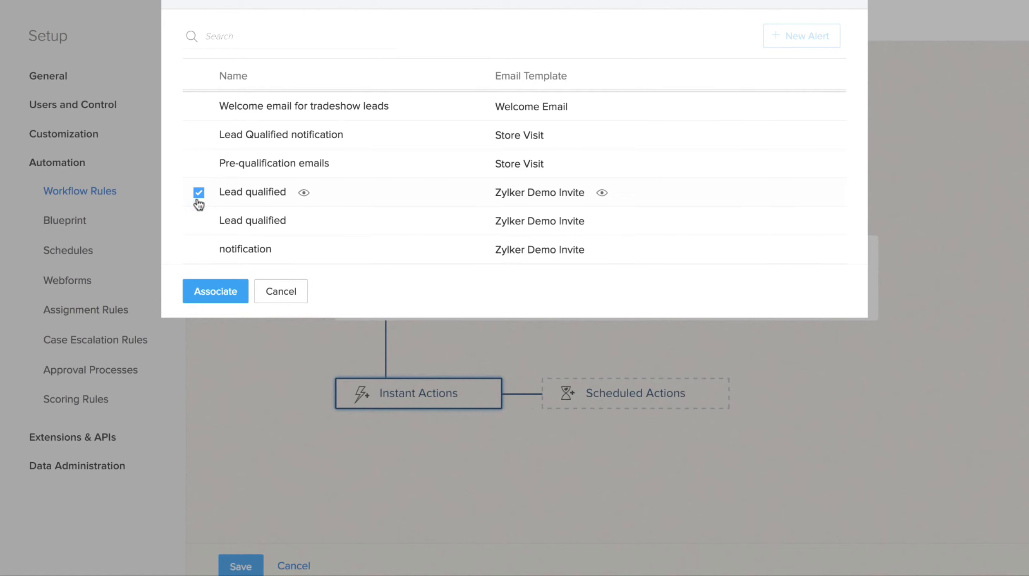
pyautogui.click(205, 292)
pyautogui.scroll(-2, 562, 505)
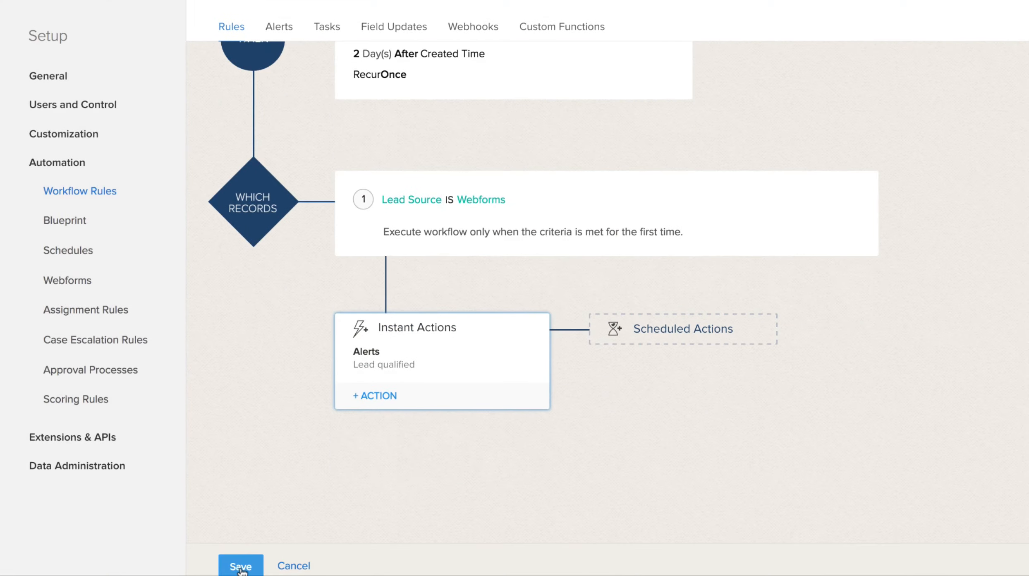
pyautogui.click(241, 567)
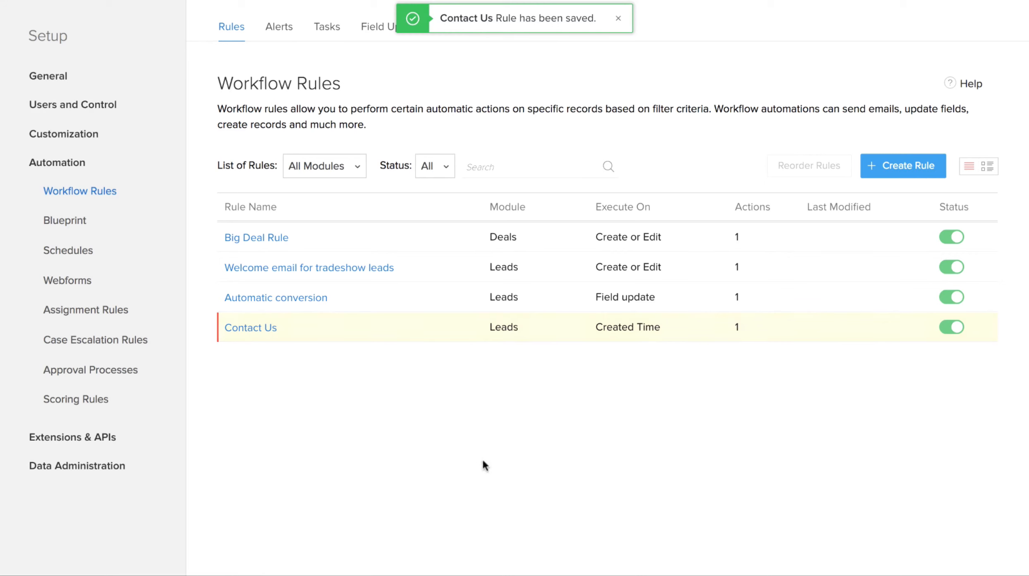